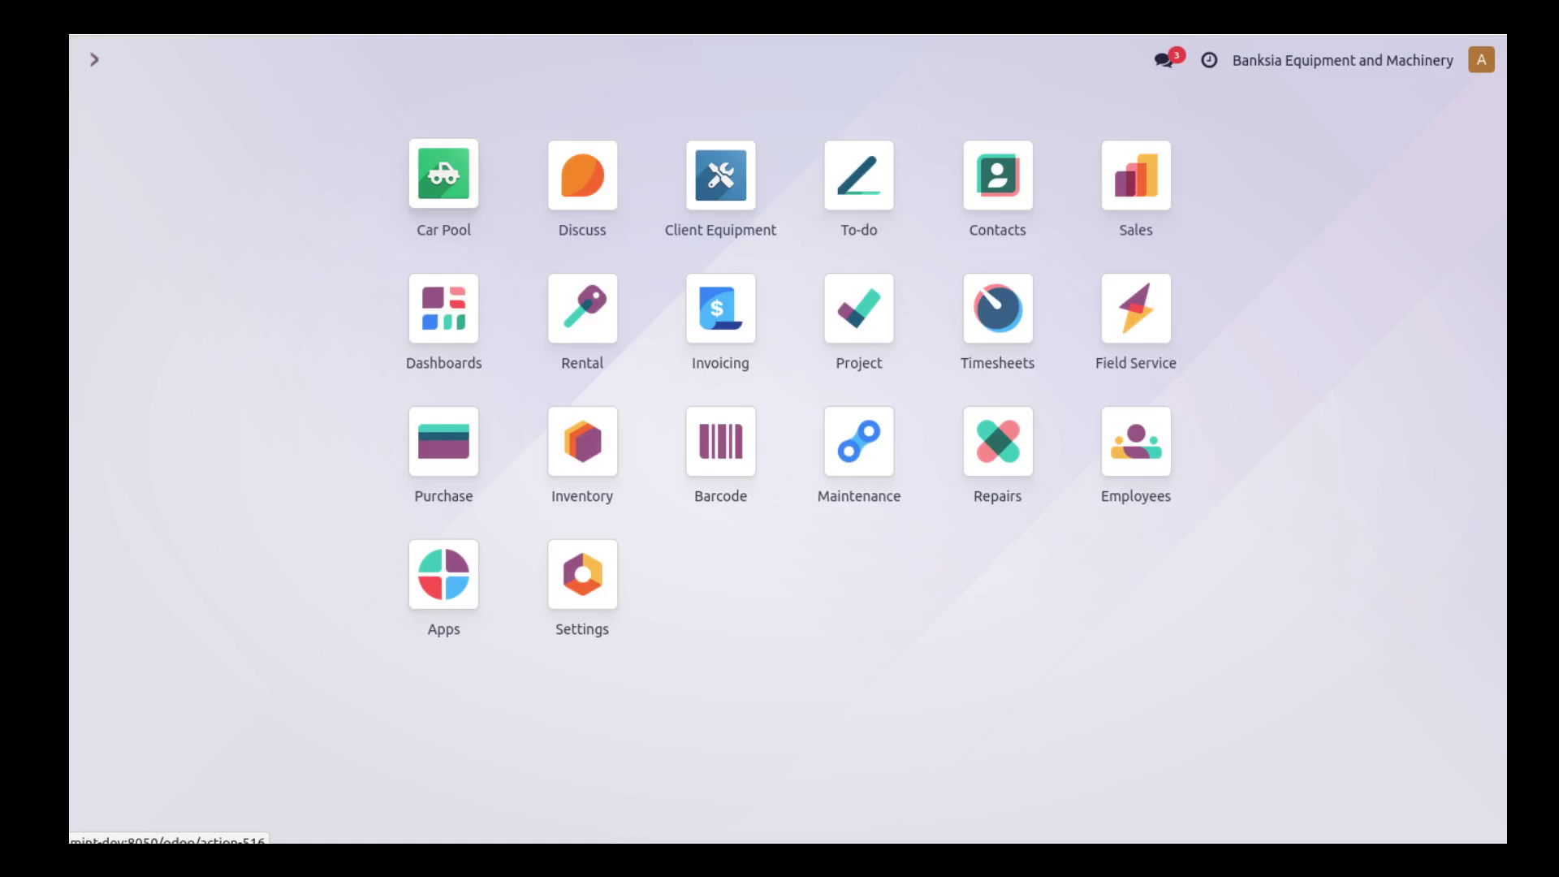
Open the Maintenance app to reach the Maintenance Teams page.
left_click(866, 456)
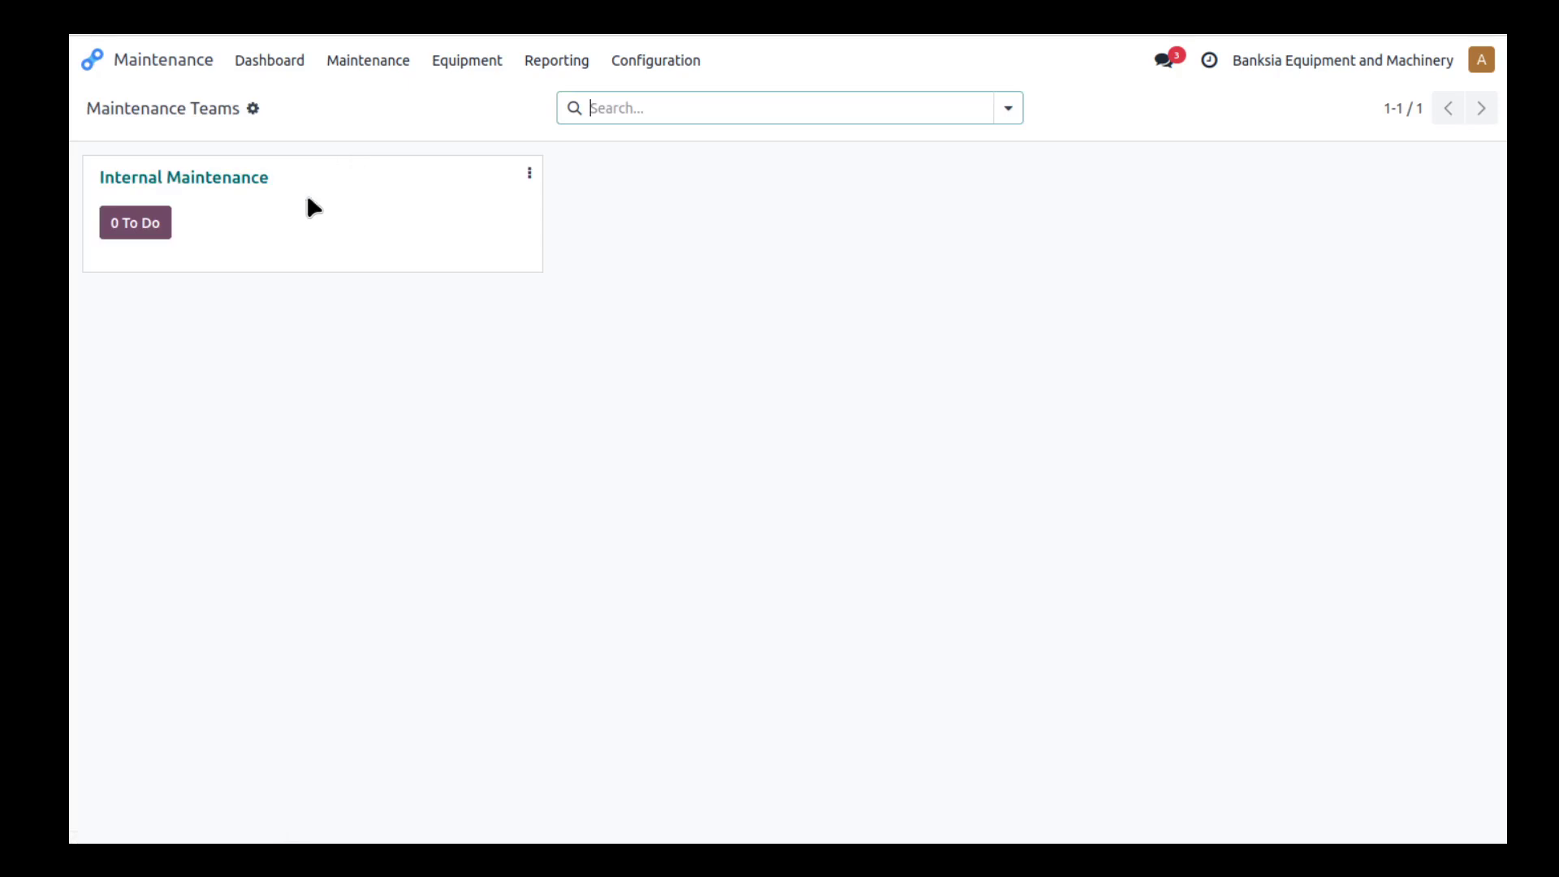
Create a new Internal Maintenance request titled 'Repair Water Heater'.
left_click(203, 185)
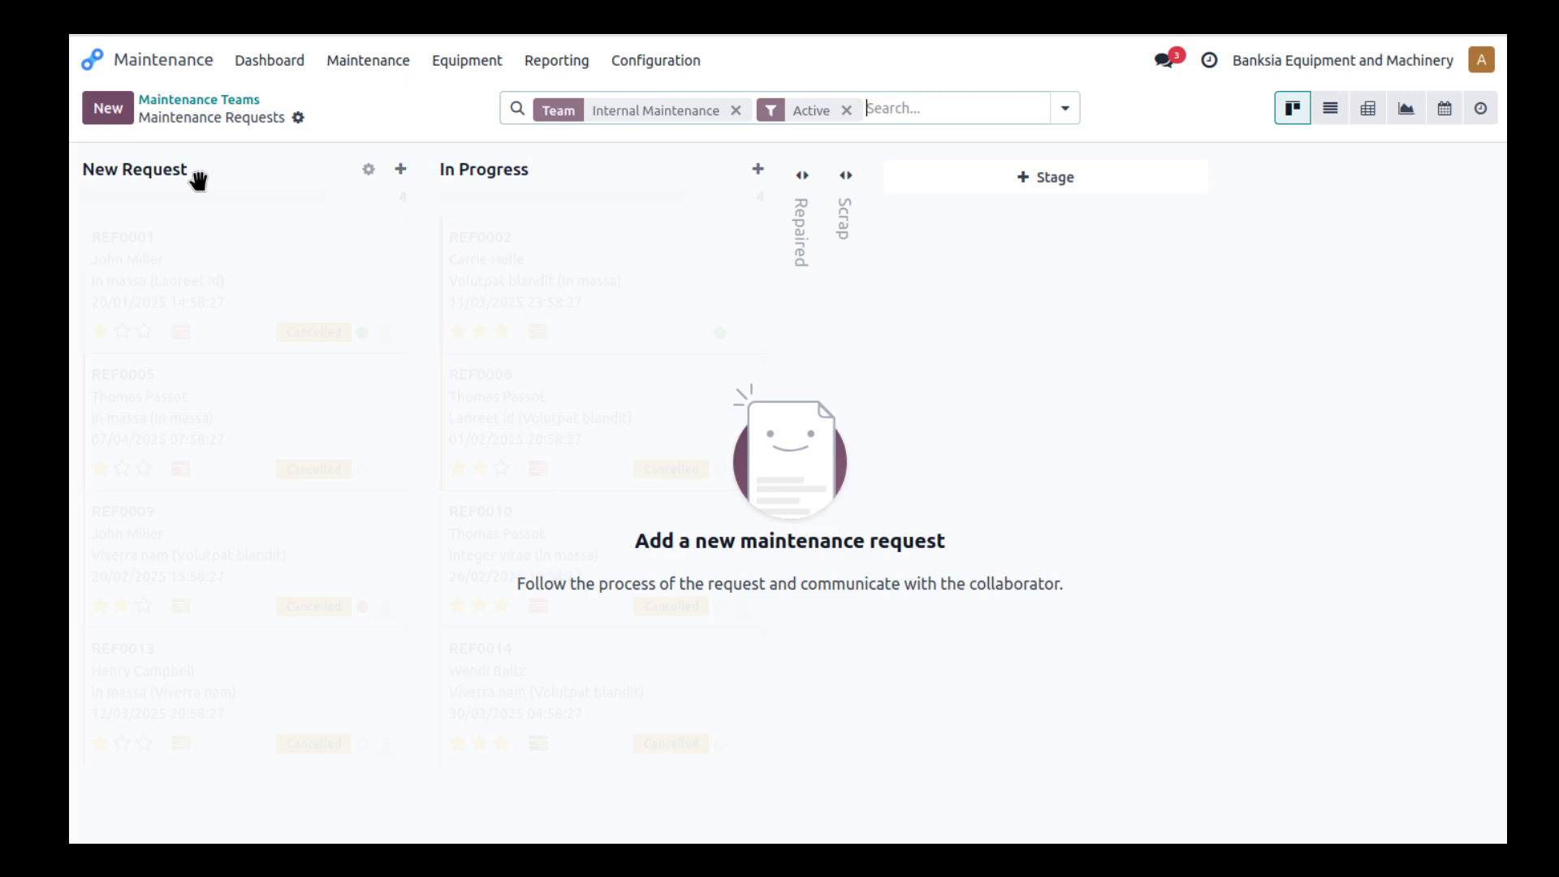
key("alt+c")
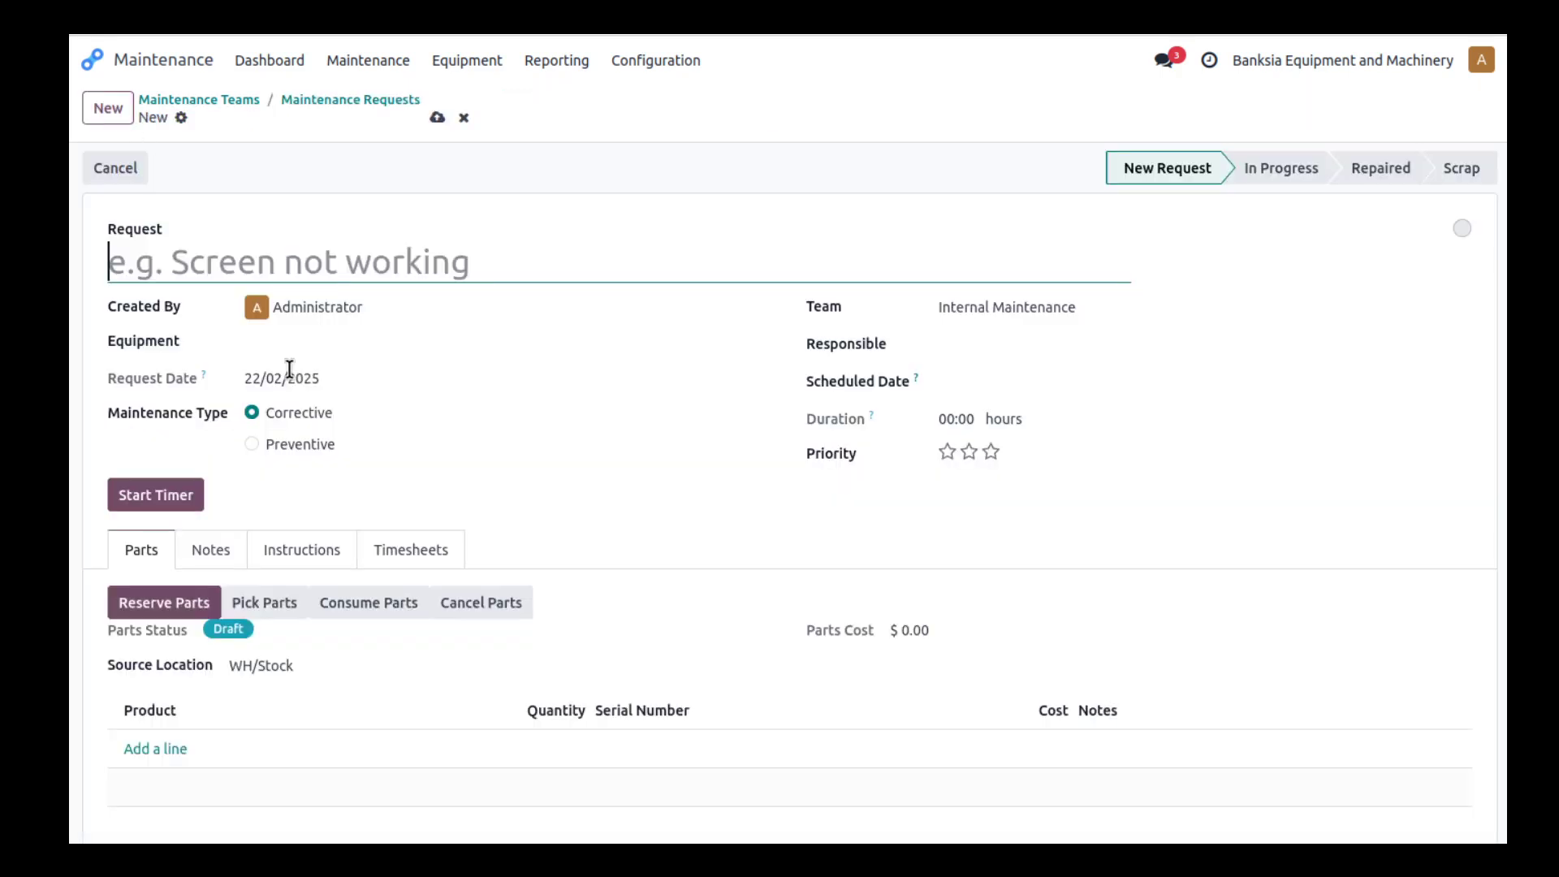
type("R")
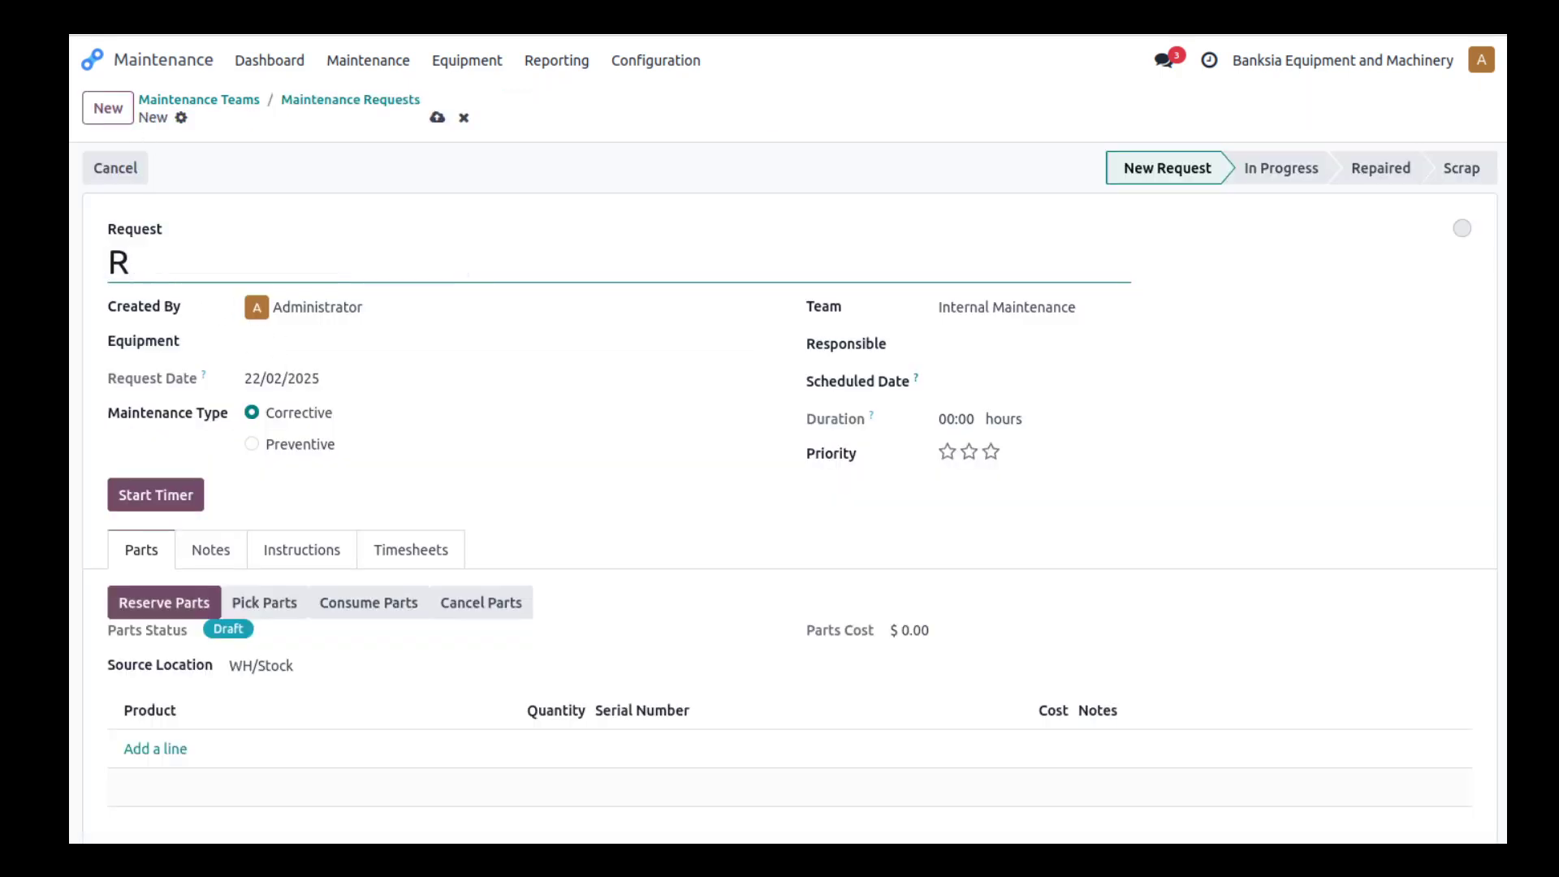
type("epair Ho")
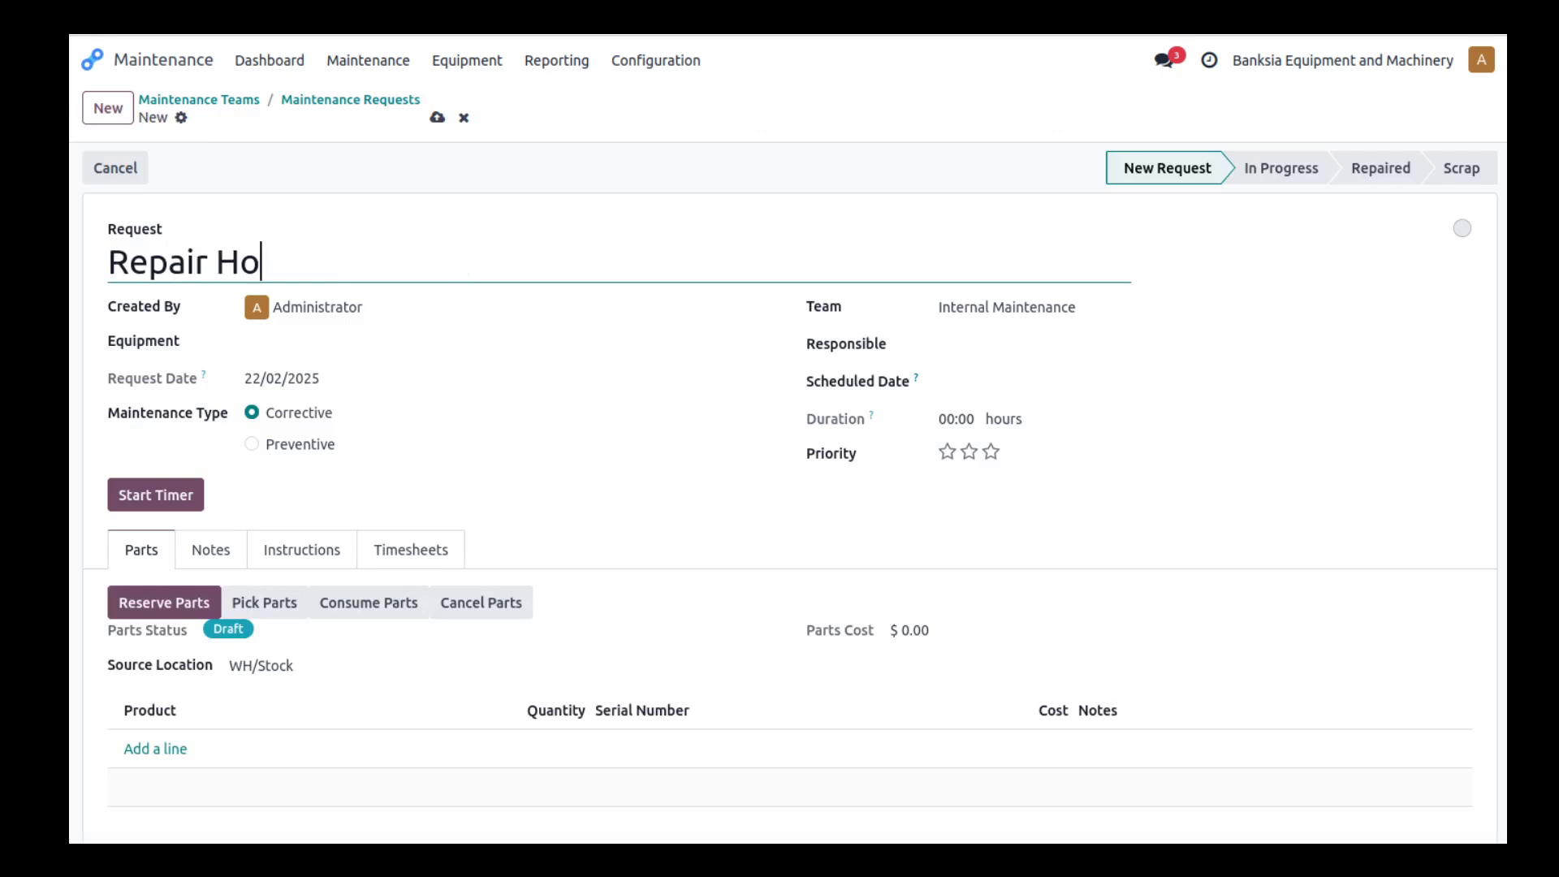
type("w")
key("BackSpace")
key("BackSpace")
key("BackSpace")
type("Wha")
key("BackSpace")
key("BackSpace")
type("ater Heater")
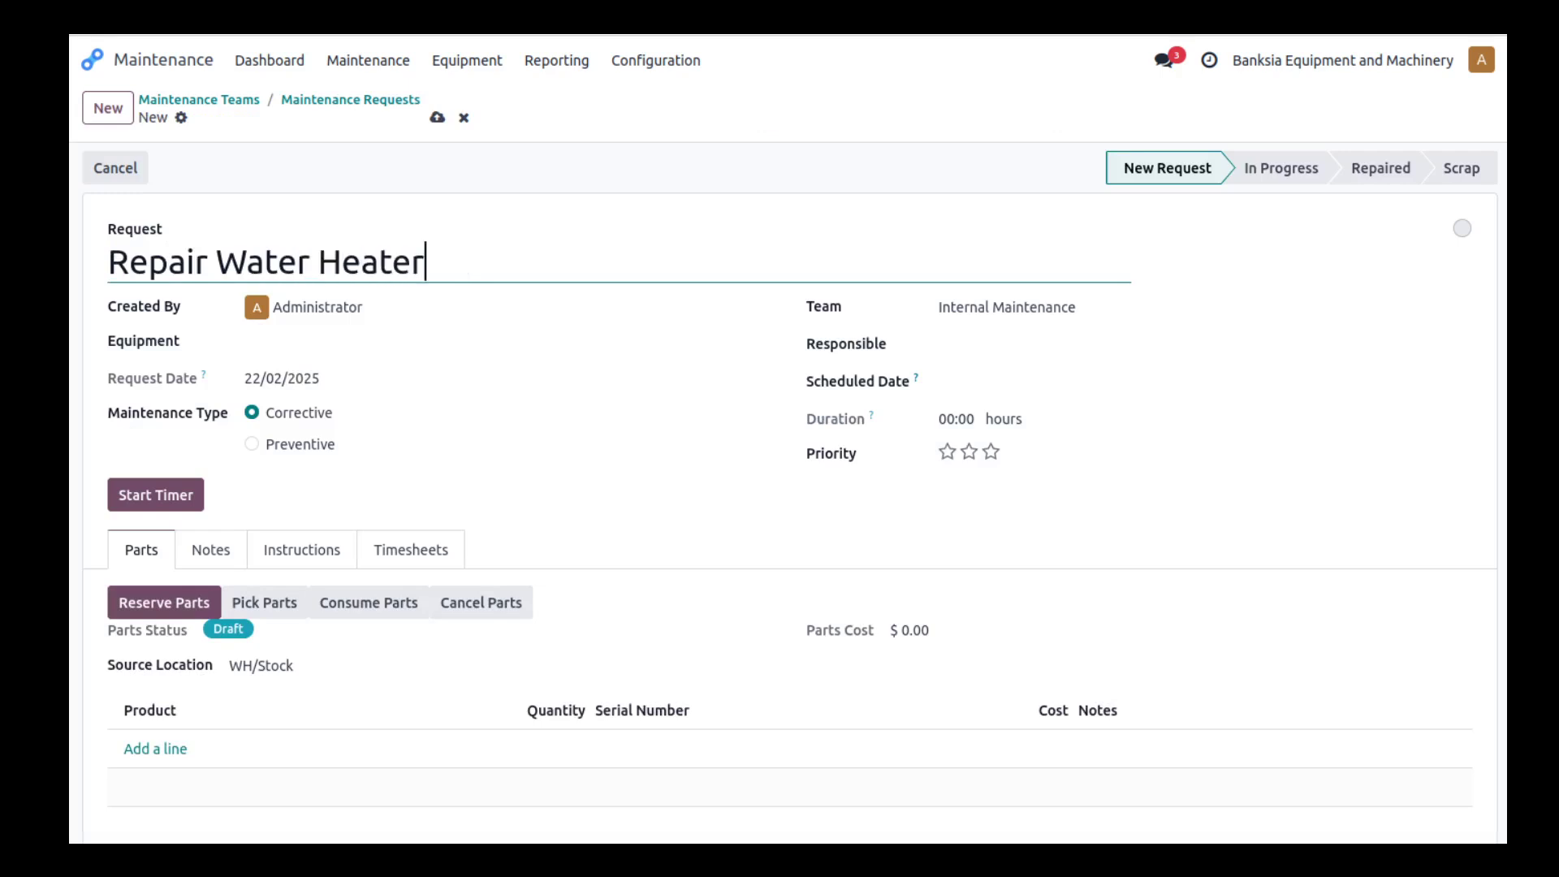
Set the request's equipment to Water Heater, auto-filling the technician.
left_click(323, 341)
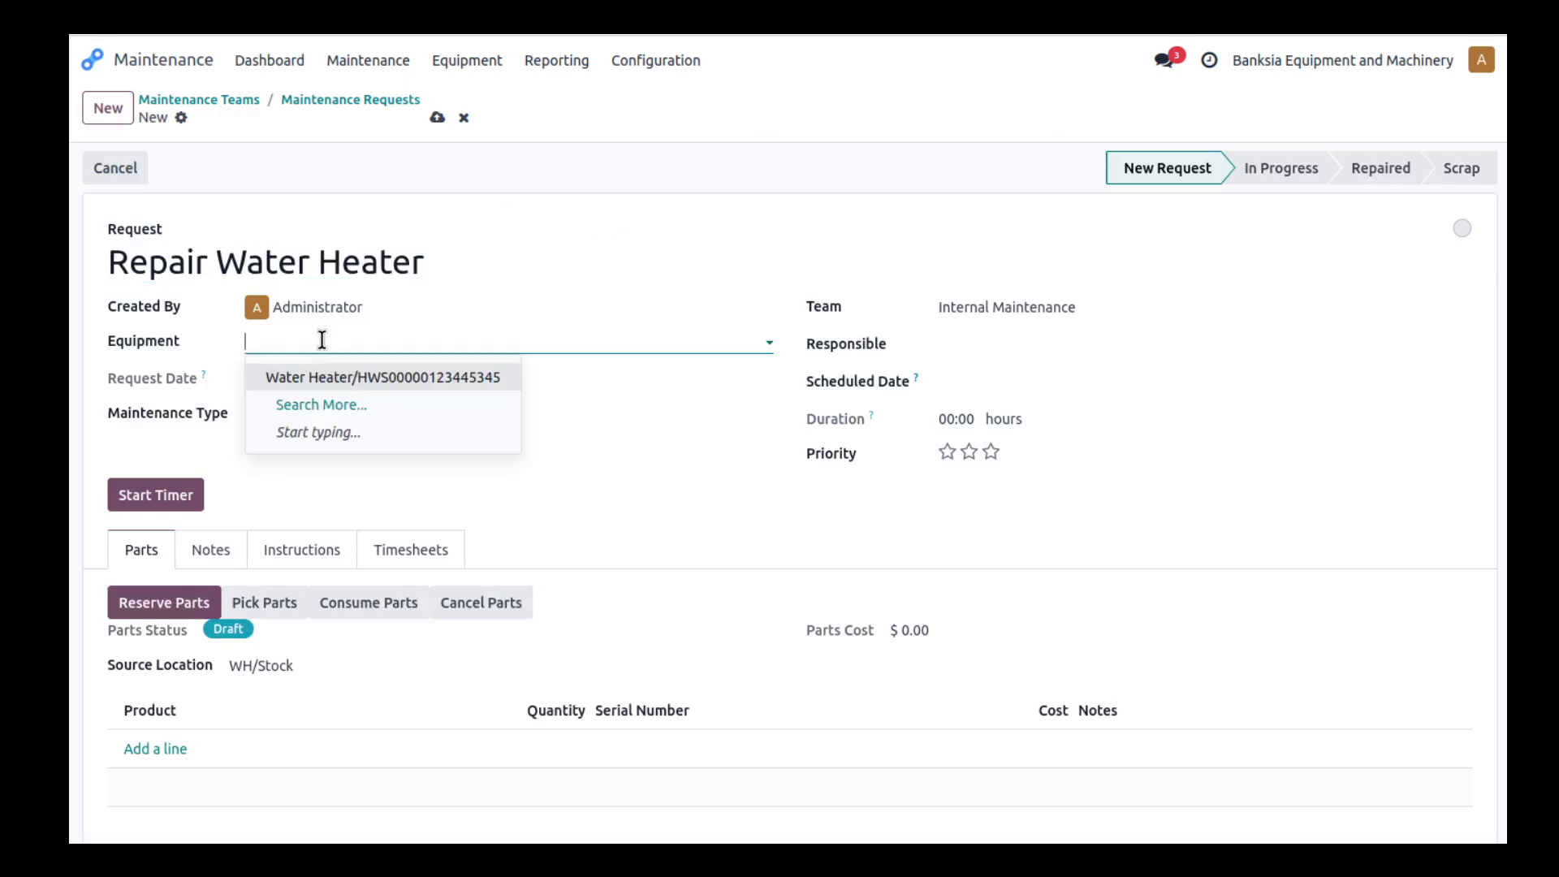
left_click(398, 378)
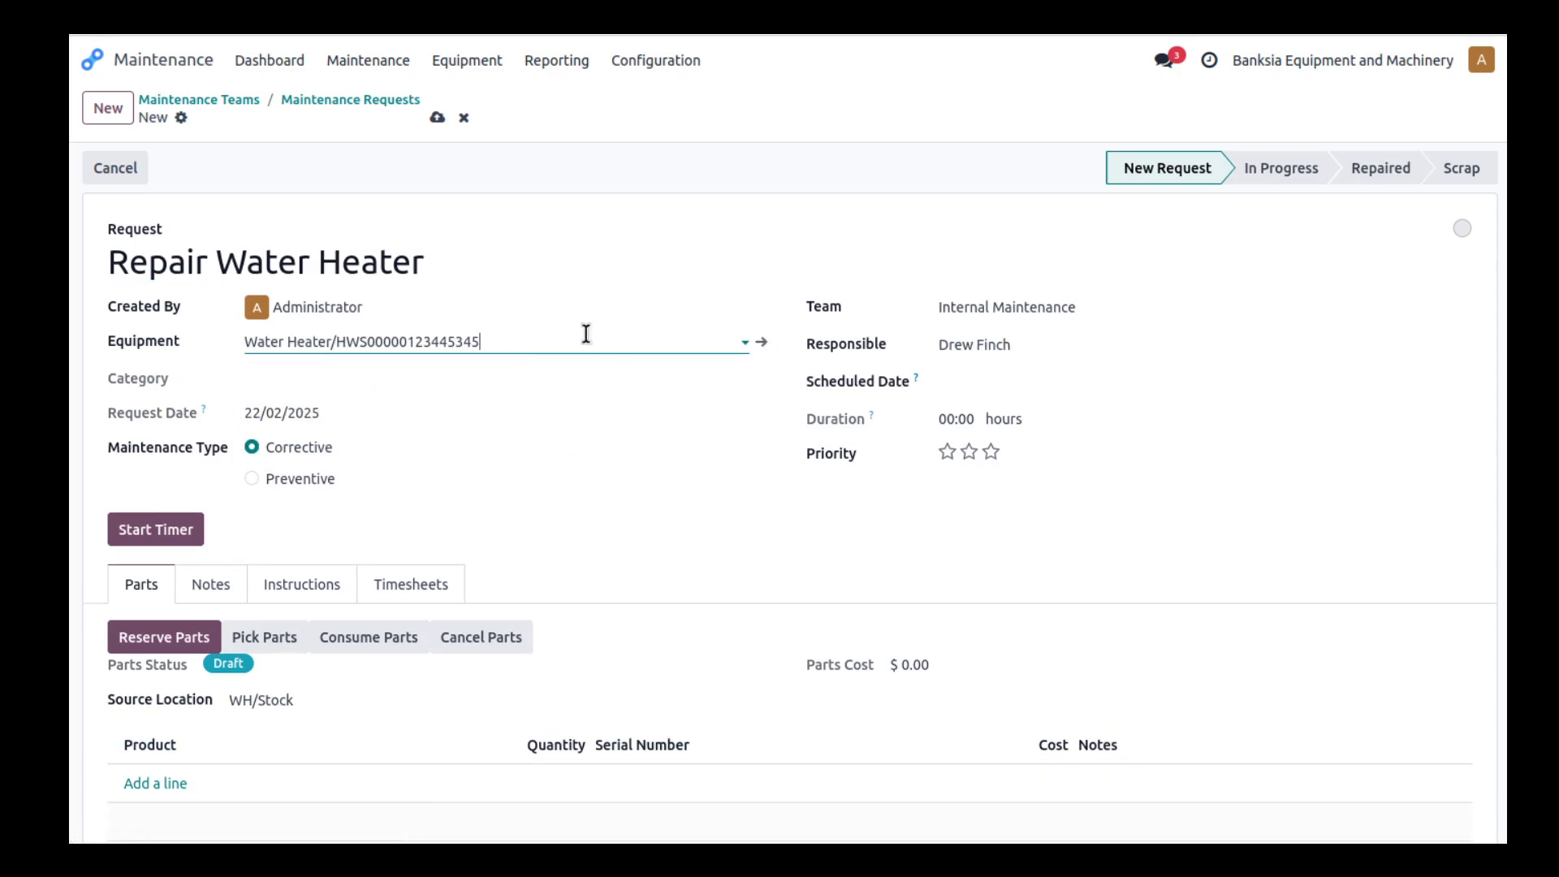
scroll(596, 347, "down", 1)
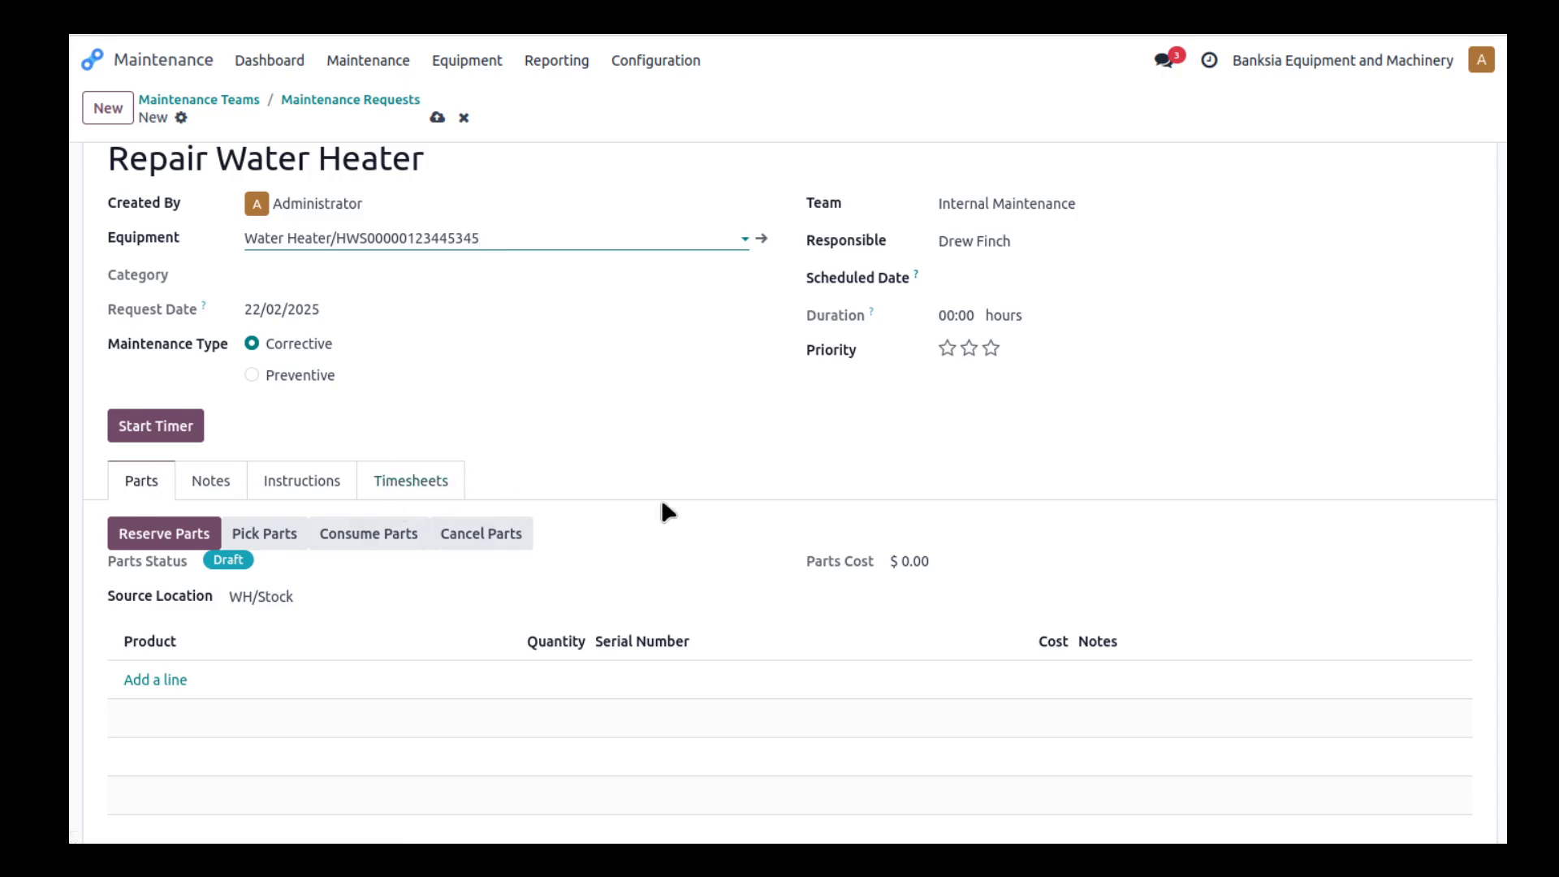
scroll(654, 500, "up", 1)
scroll(654, 500, "down", 3)
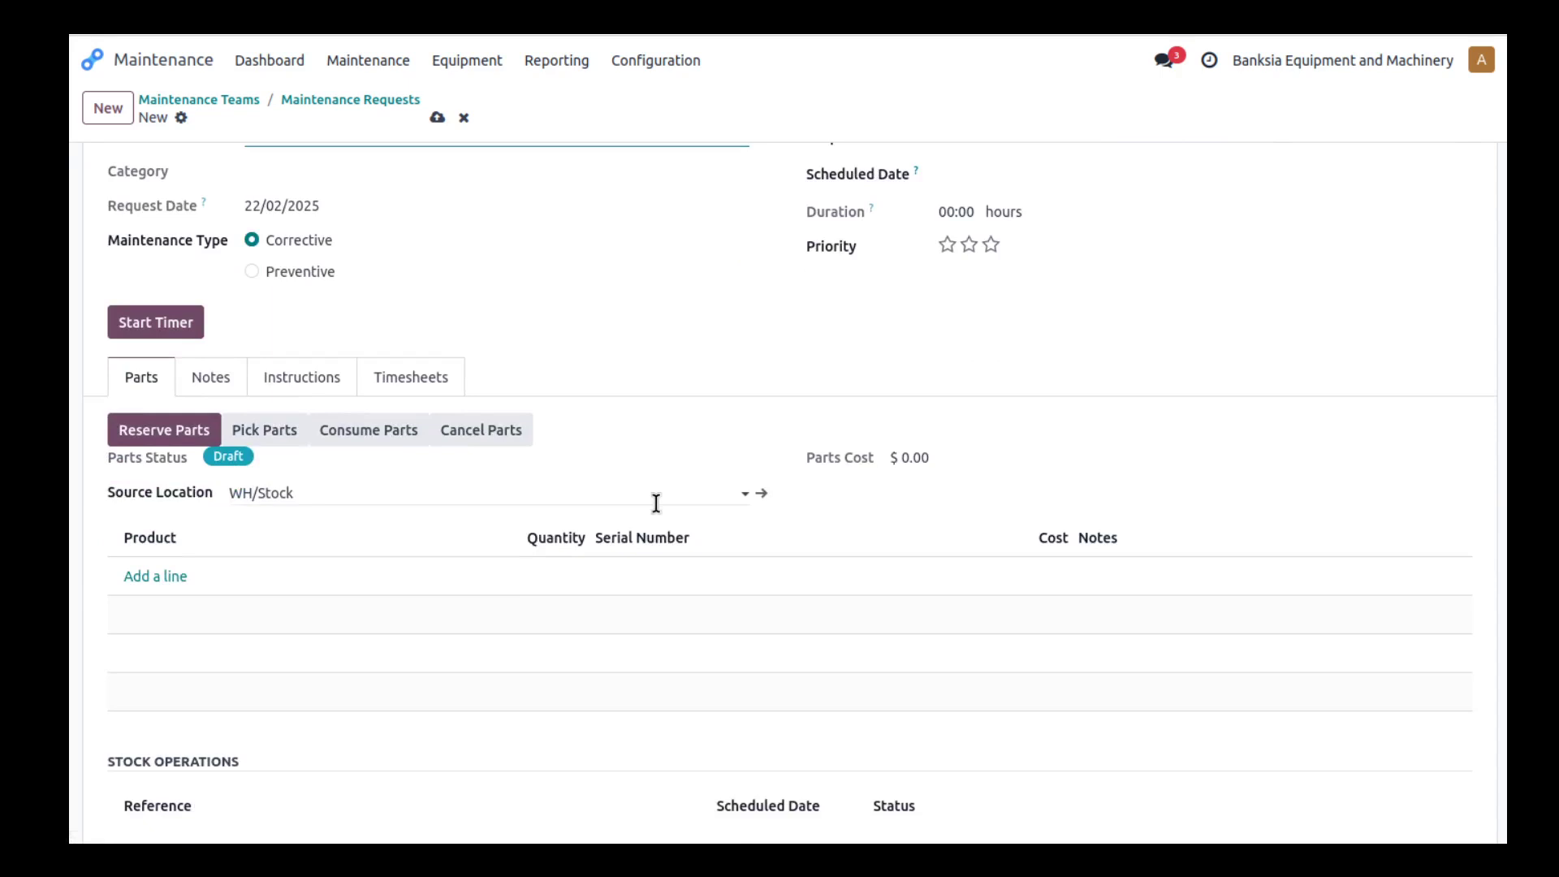
scroll(656, 503, "up", 2)
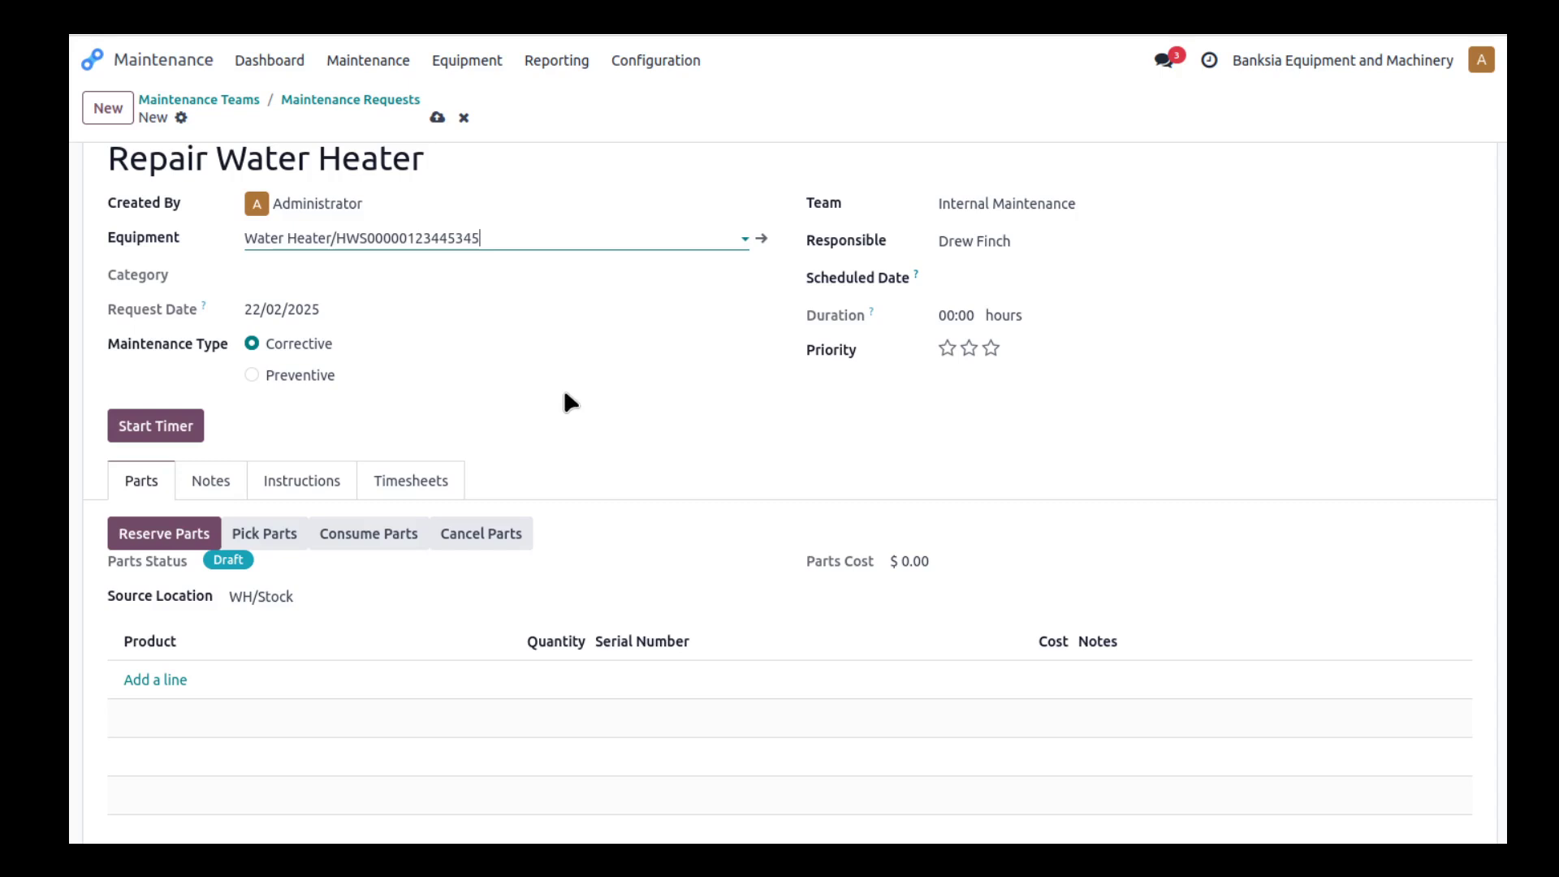
scroll(565, 394, "up", 1)
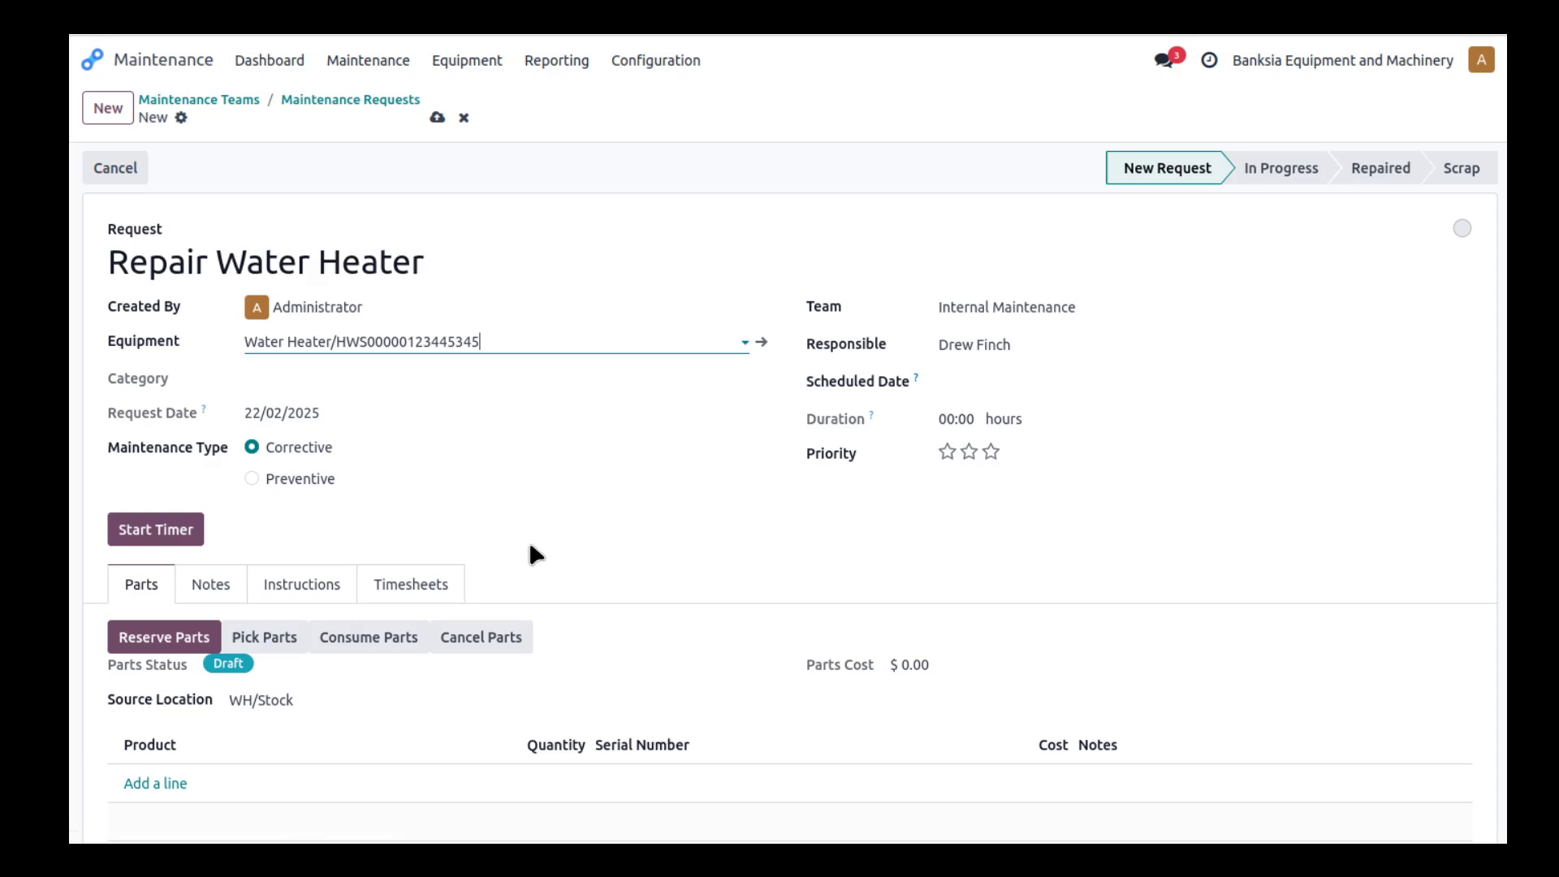
Save the Repair Water Heater request and start its work timer.
scroll(531, 545, "down", 1)
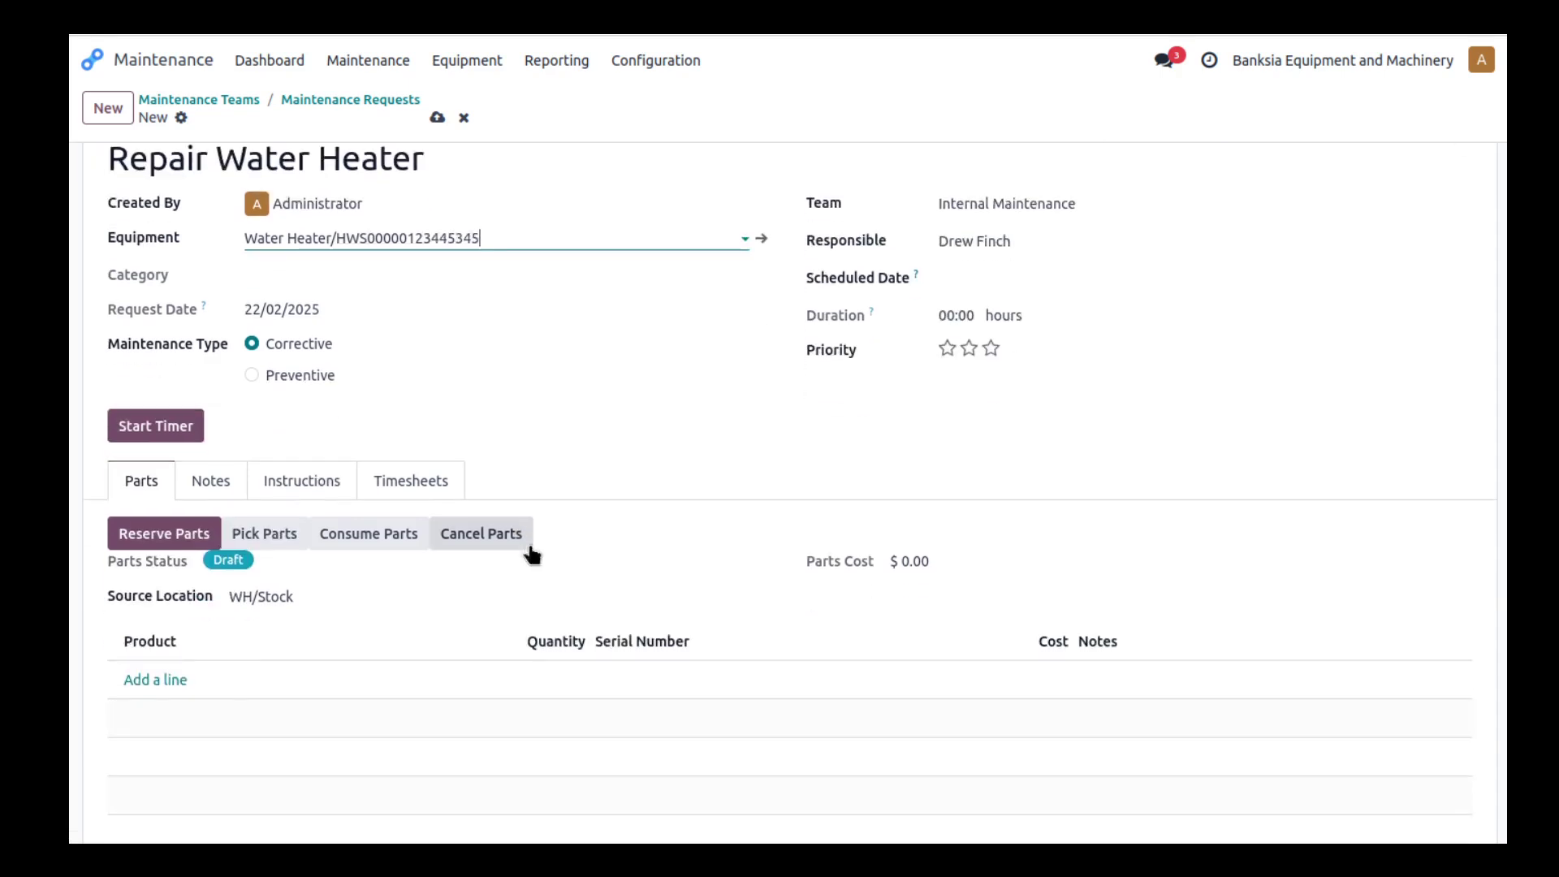
left_click(191, 437)
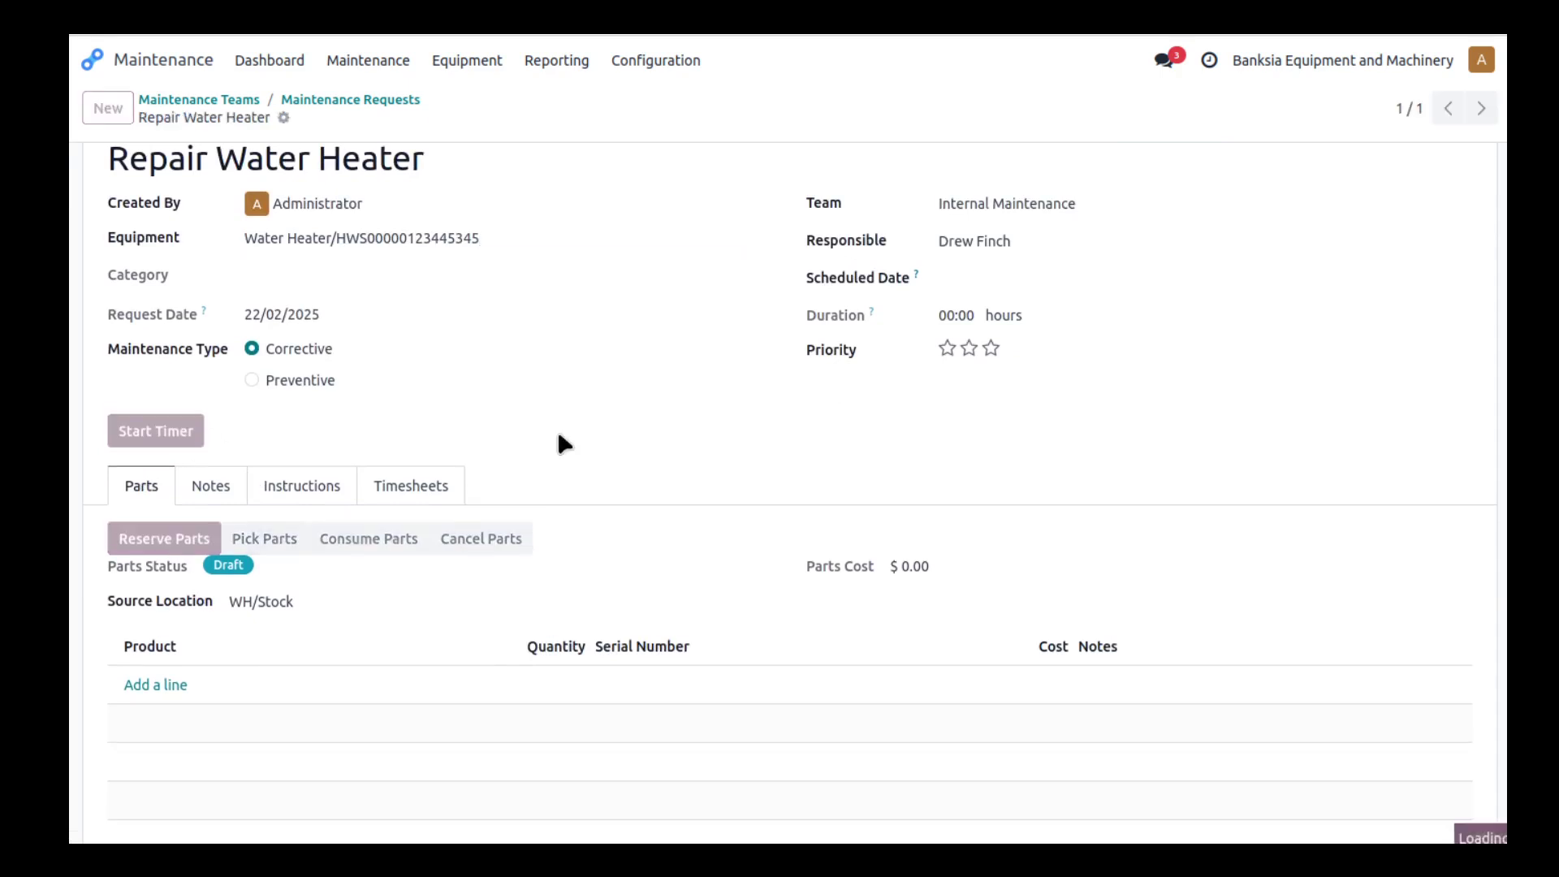
scroll(582, 494, "down", 1)
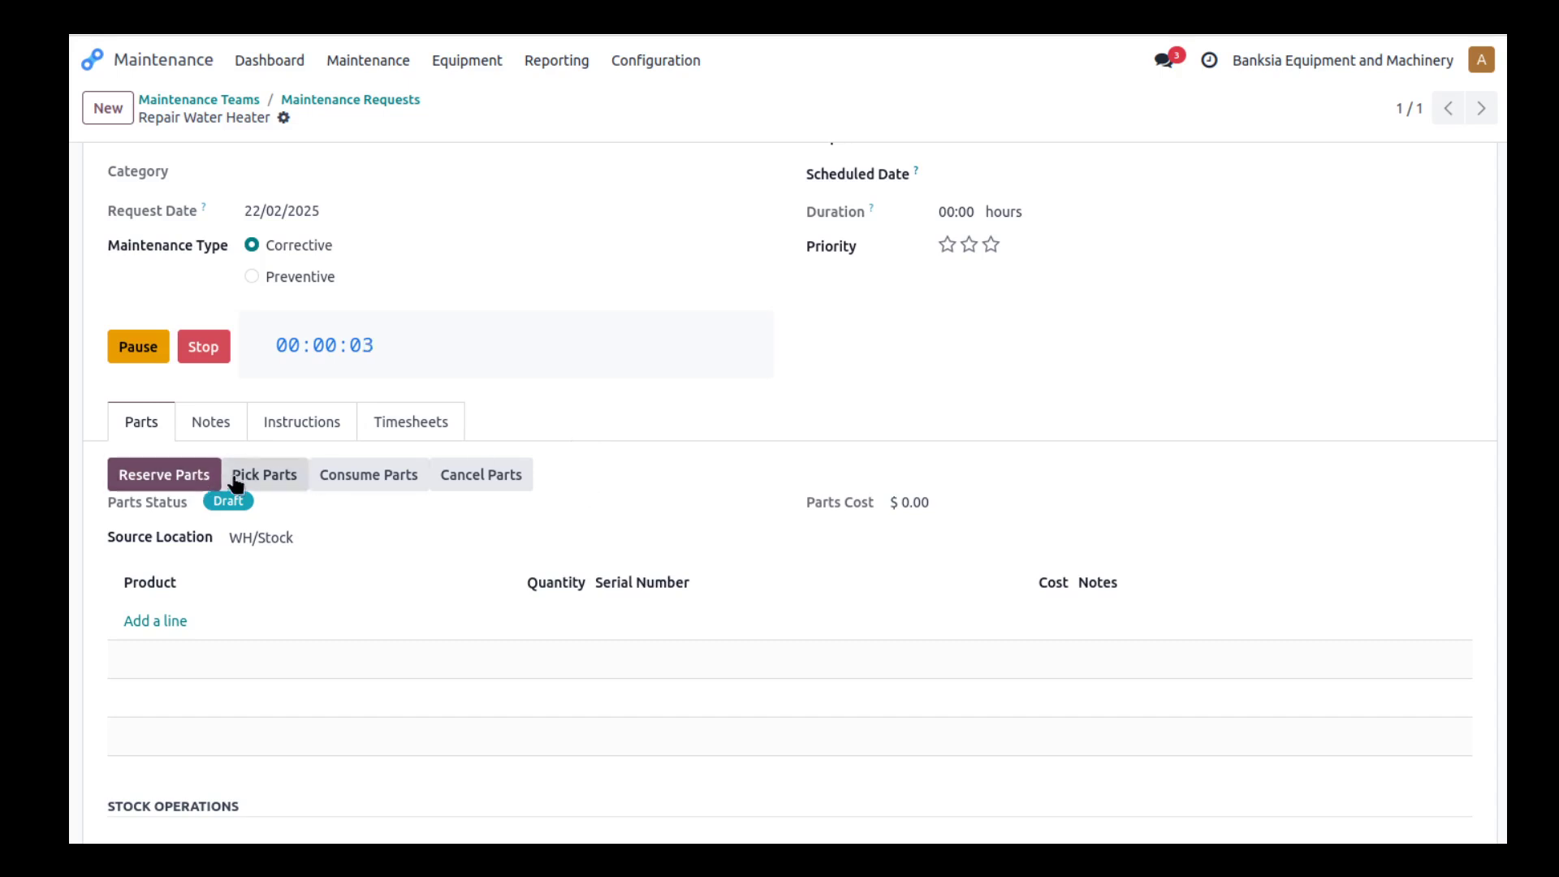
scroll(792, 379, "up", 1)
scroll(787, 380, "down", 1)
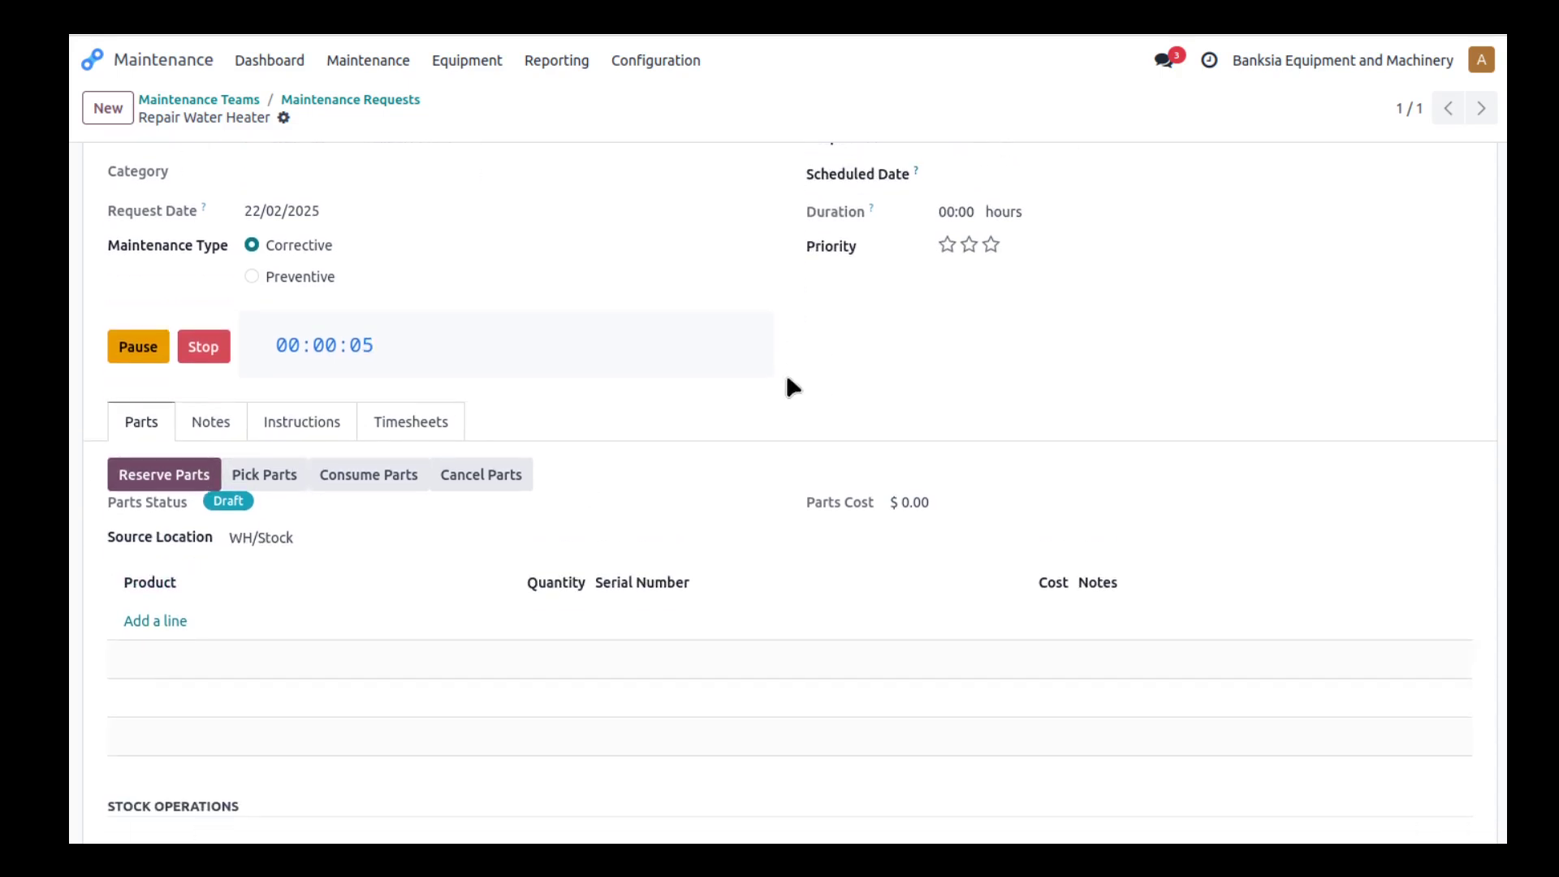
scroll(788, 381, "up", 2)
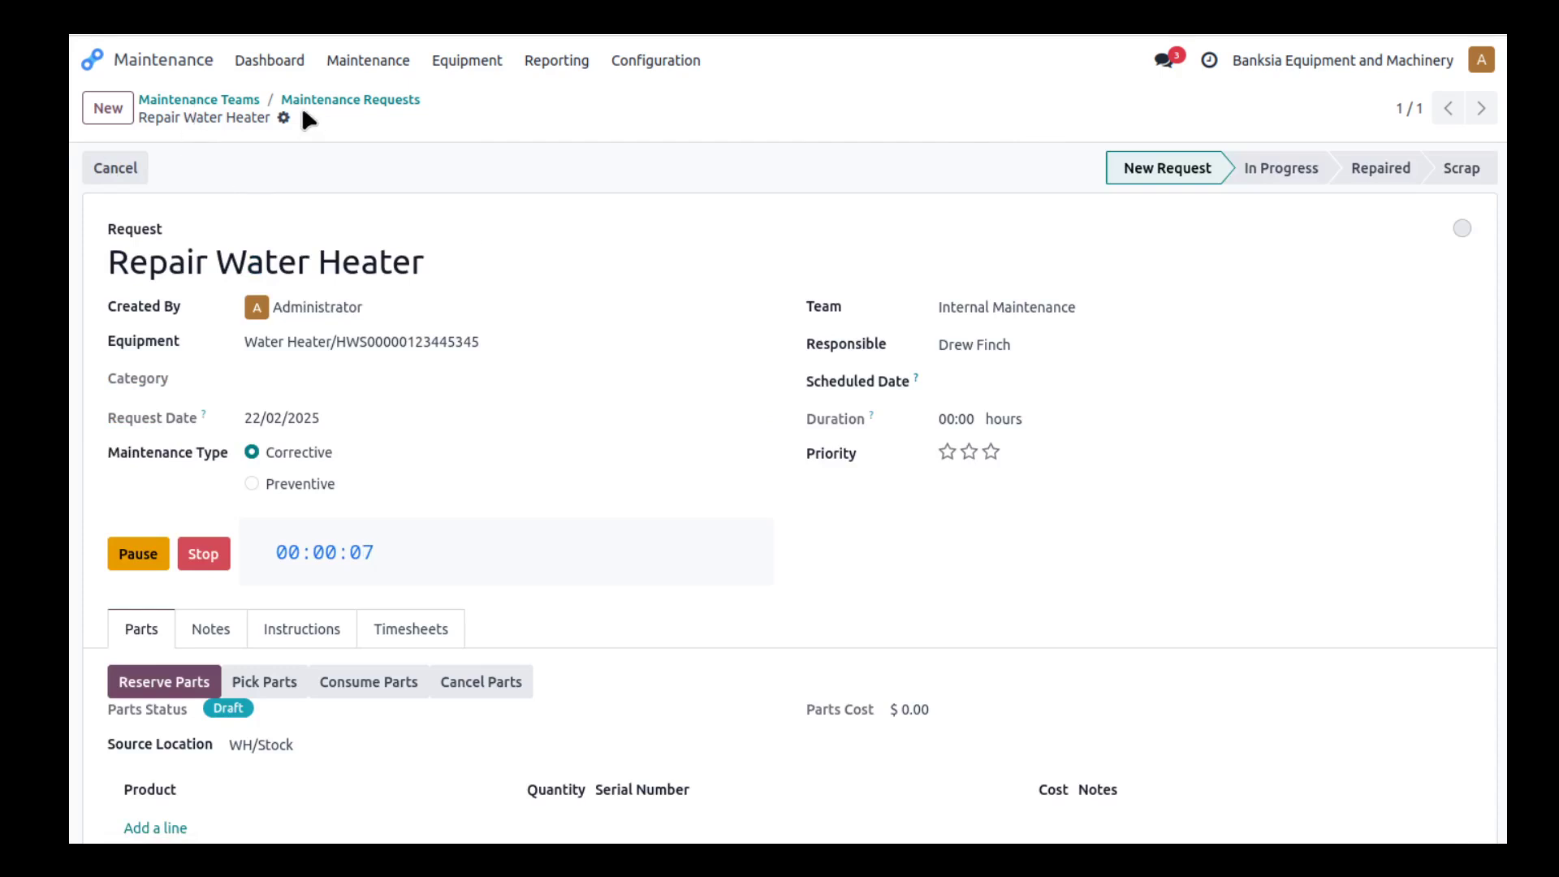
scroll(526, 538, "down", 2)
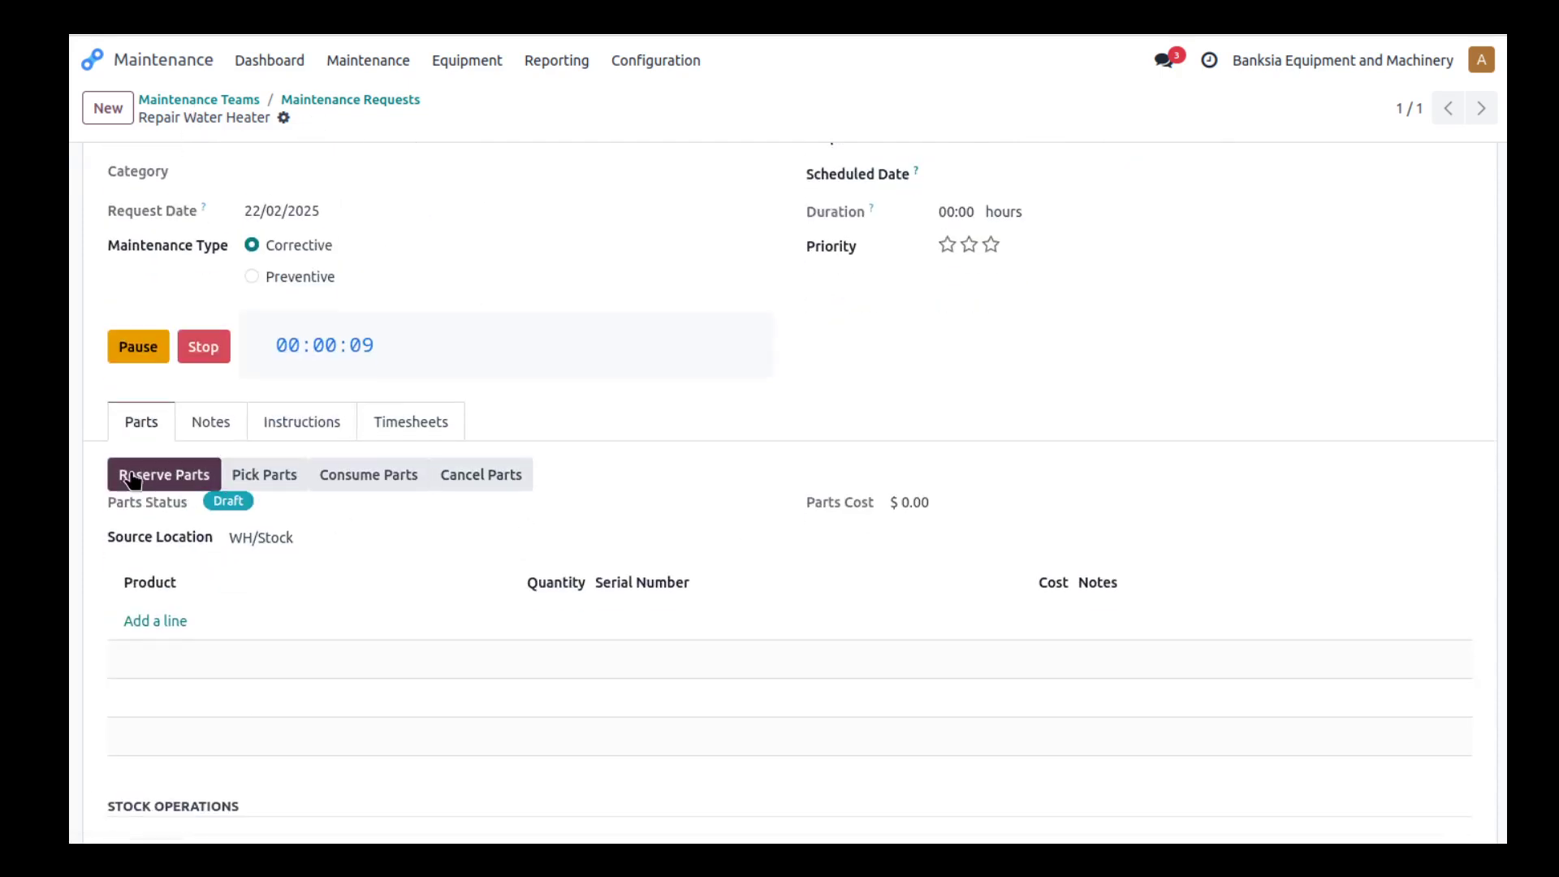
Add a part line for one [PART-009] Pressure Relief Valve ($38.00) and save it.
left_click(162, 634)
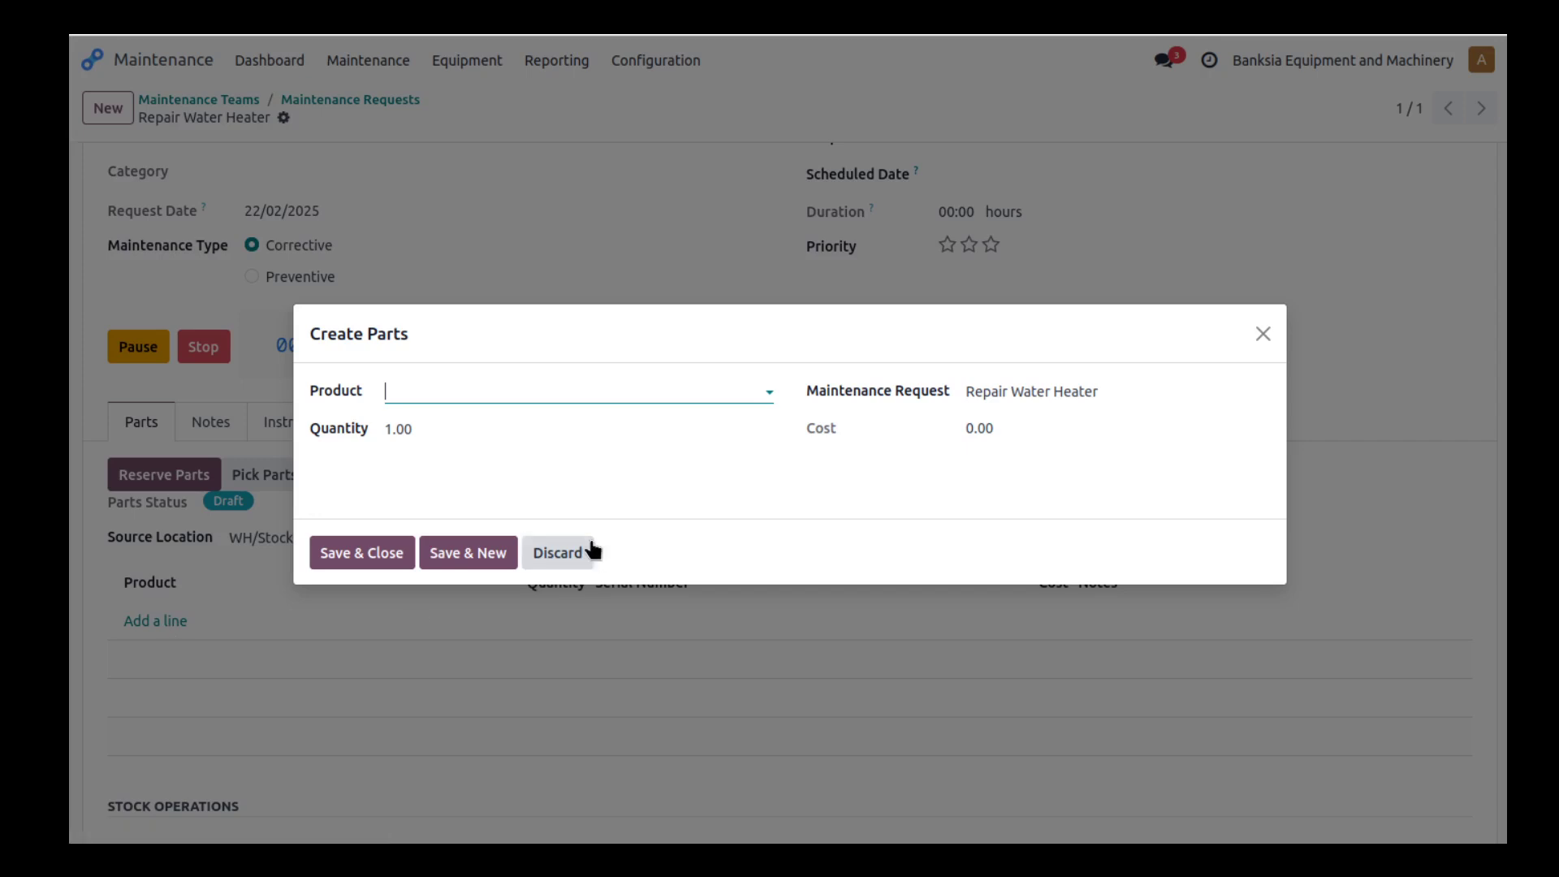
left_click(462, 390)
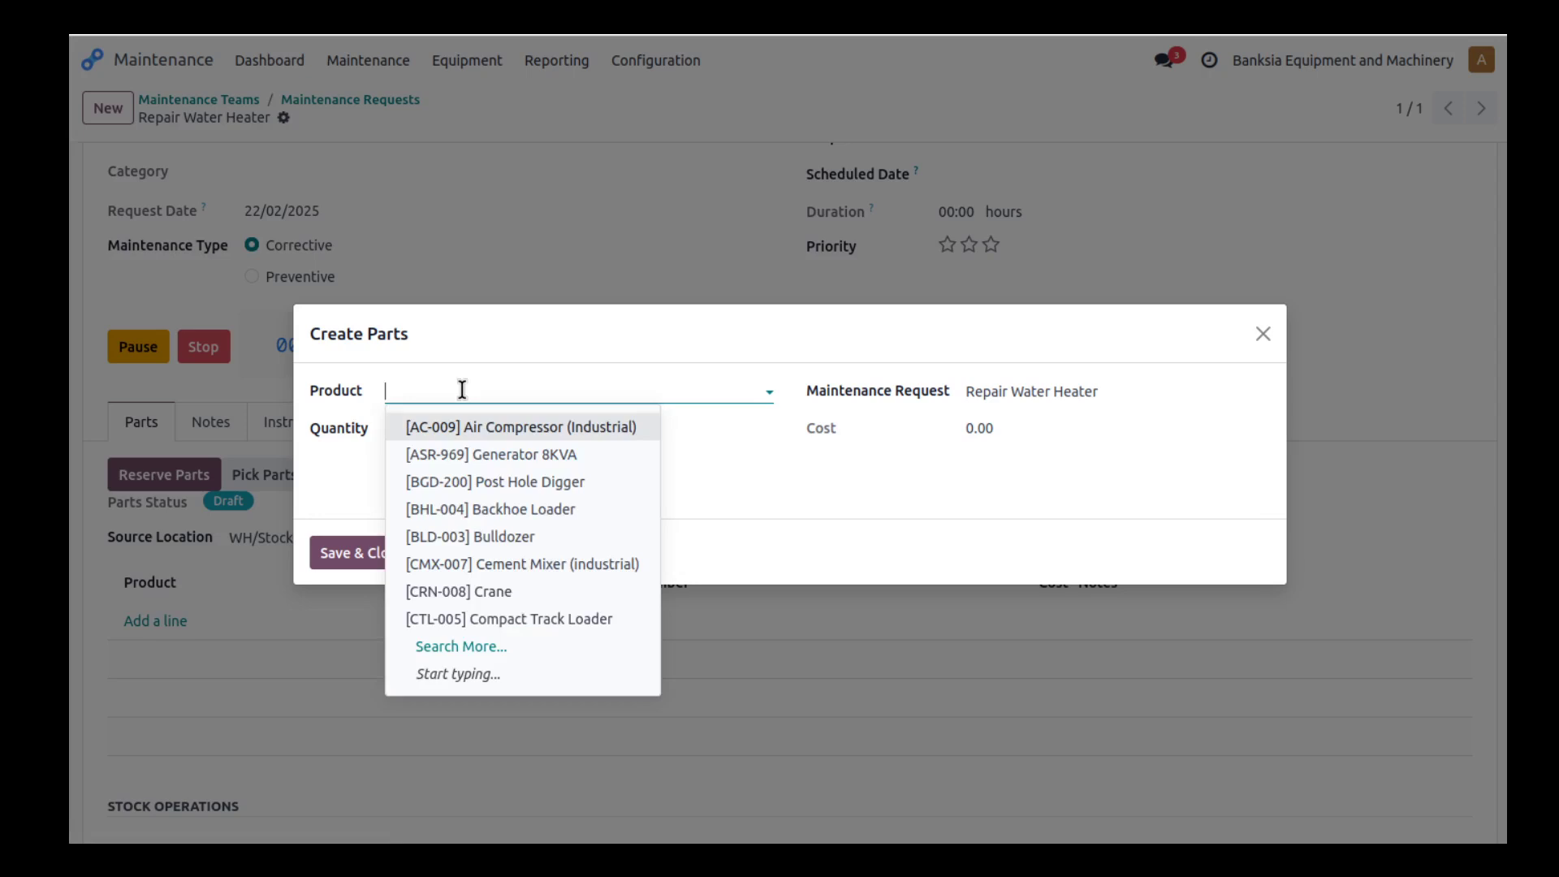
type("rele")
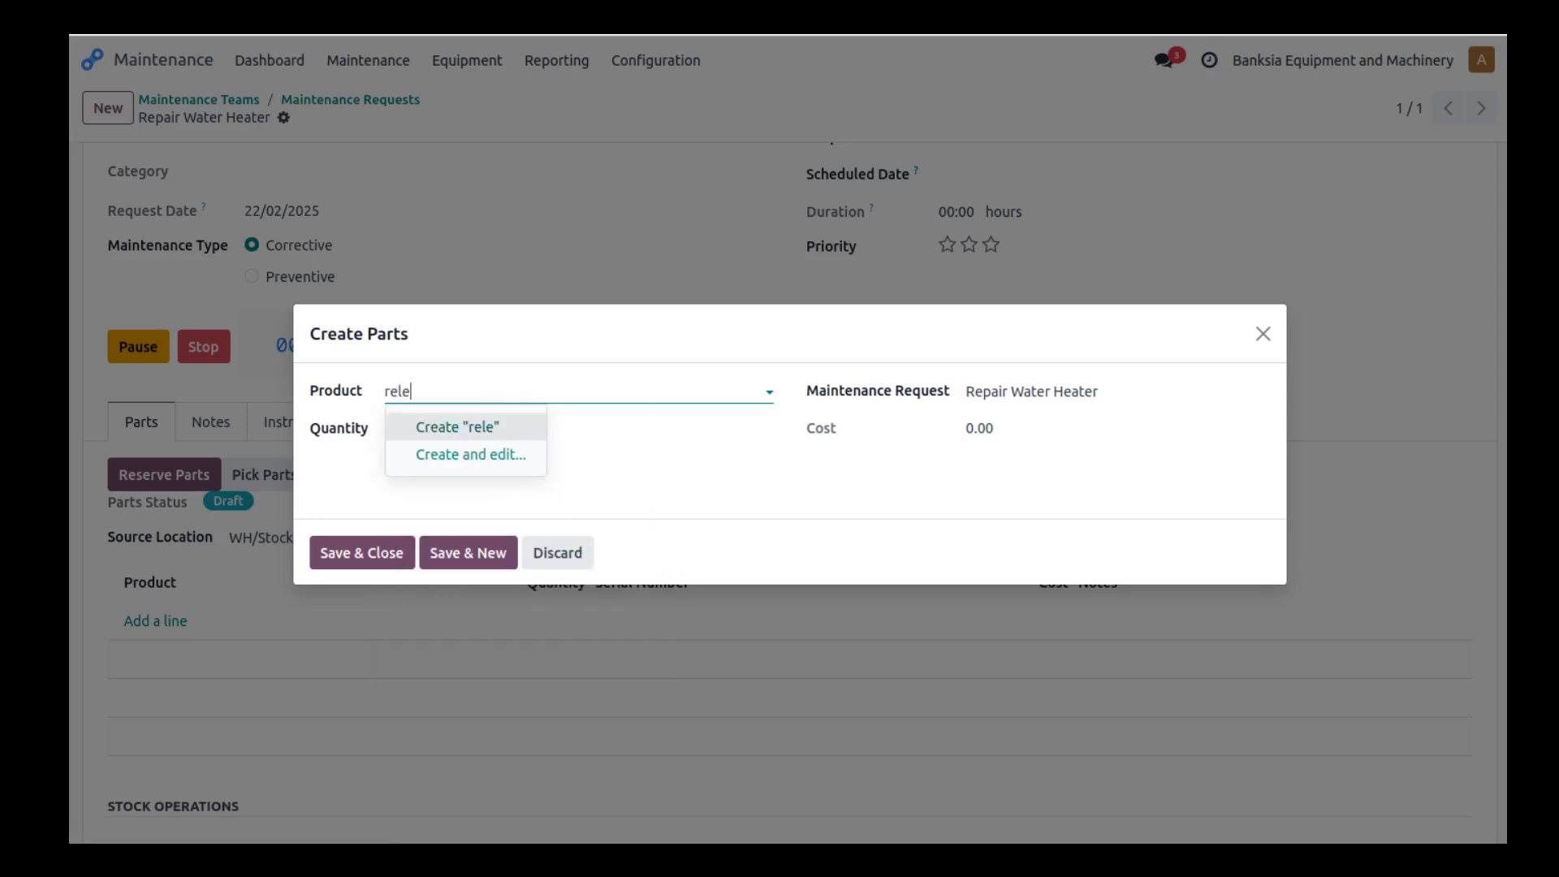
key("BackSpace")
type("ie")
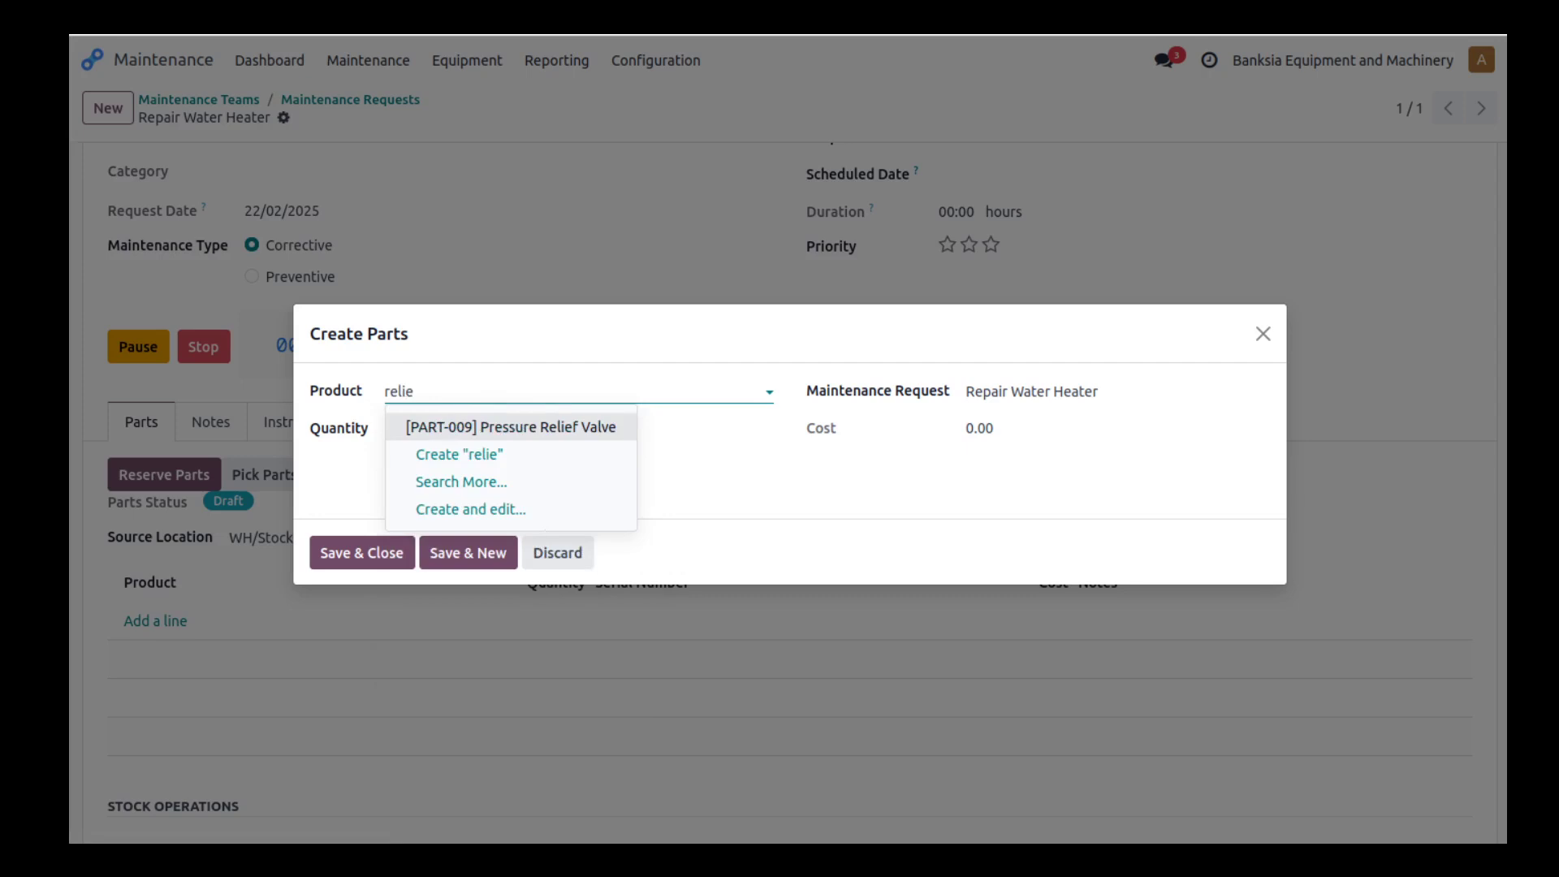
left_click(557, 428)
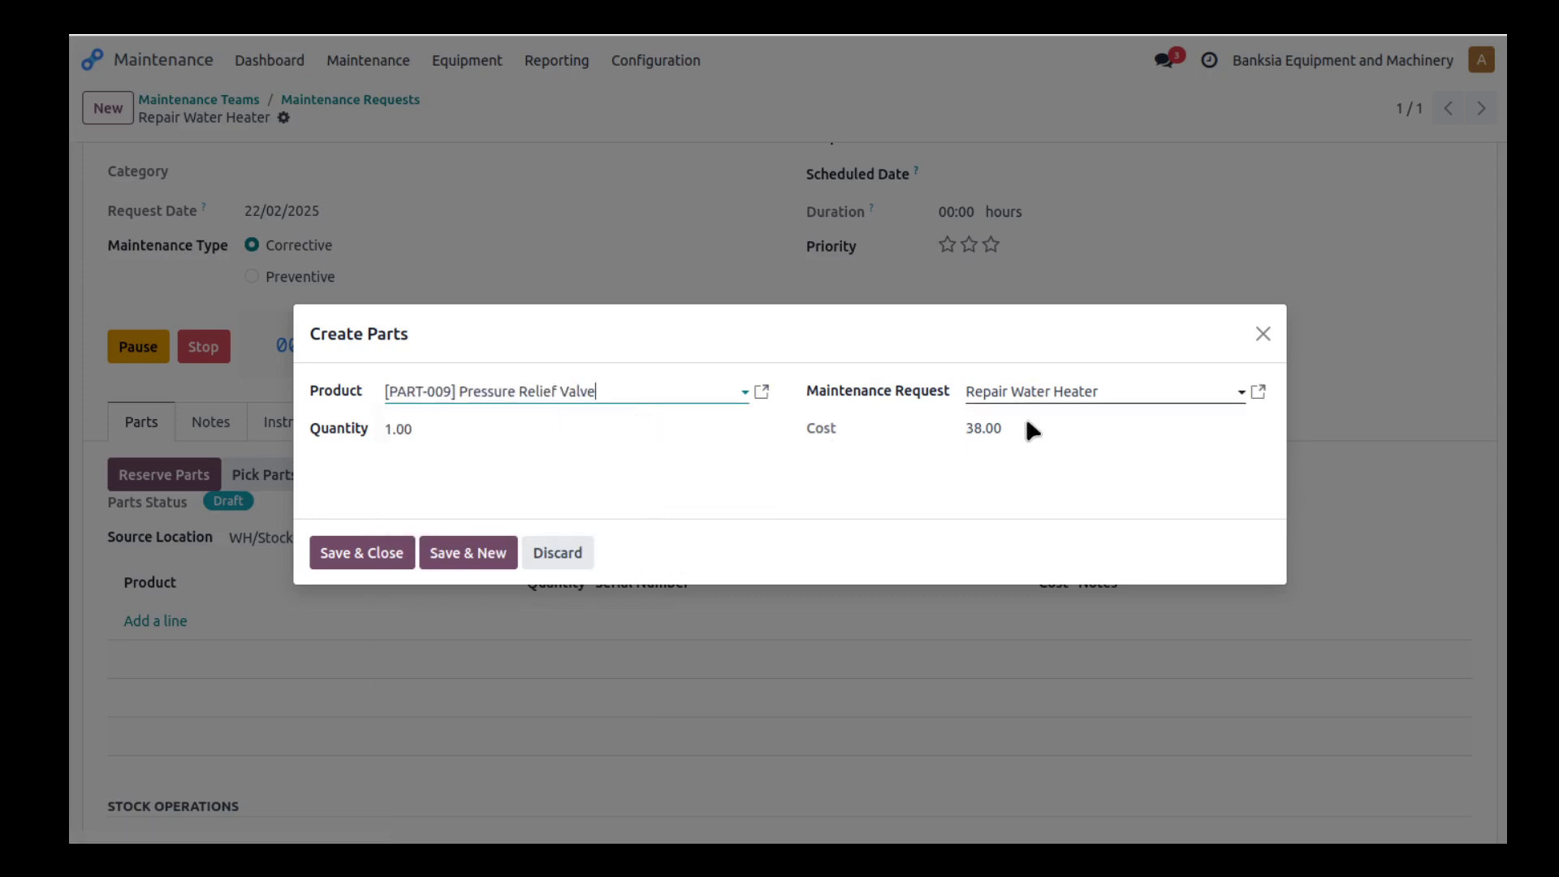
left_click(382, 555)
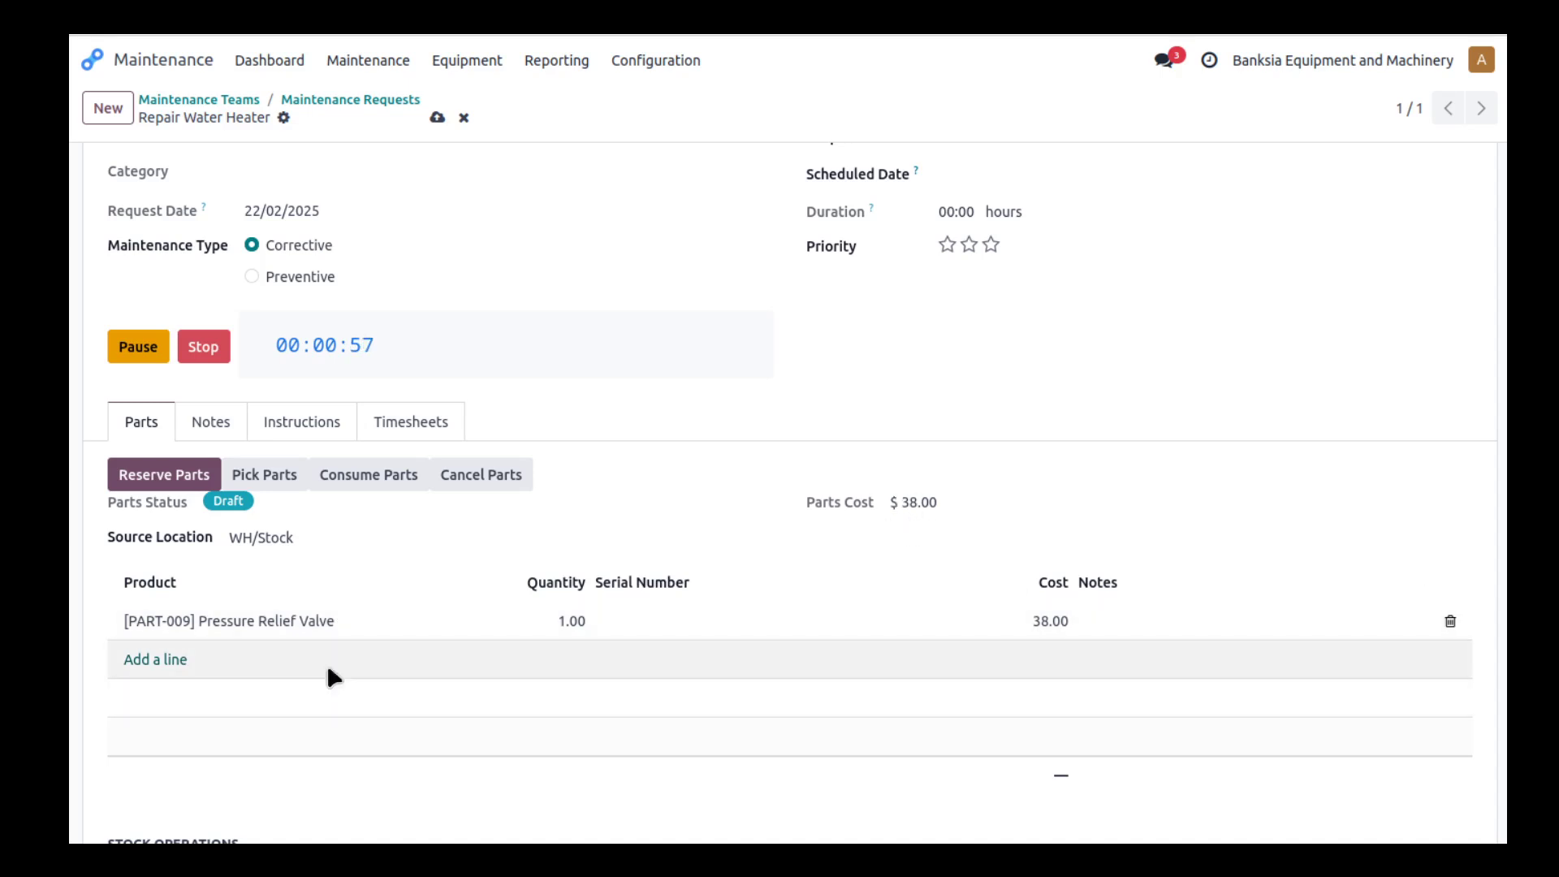
Reserve the Pressure Relief Valve from WH/Stock, setting parts status to Reserved.
left_click(134, 474)
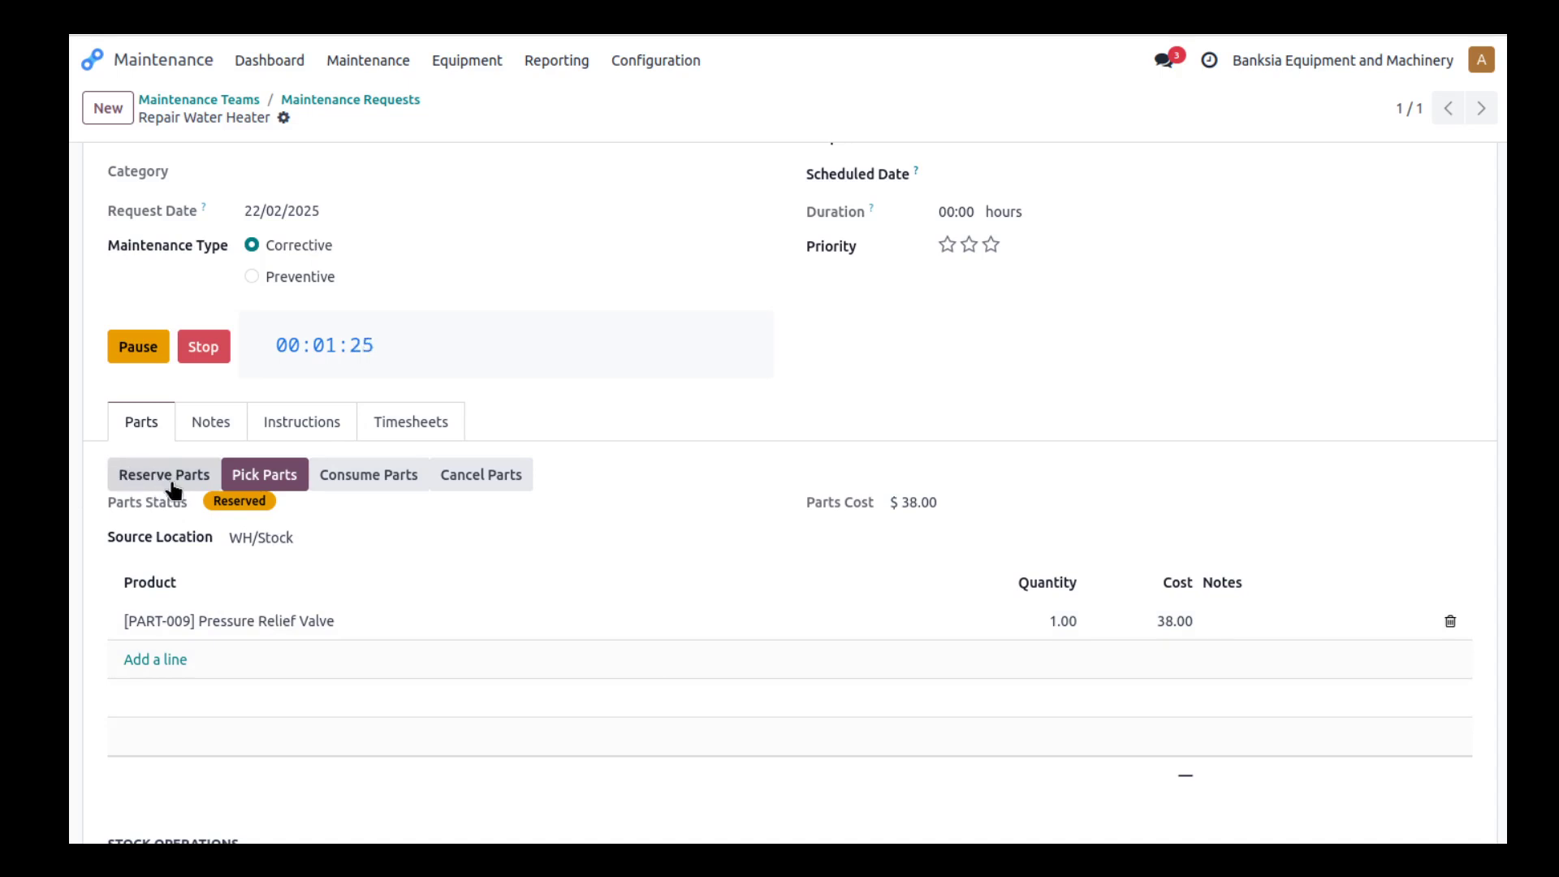
Advance the reserved Pressure Relief Valve's parts status to Picked.
left_click(283, 480)
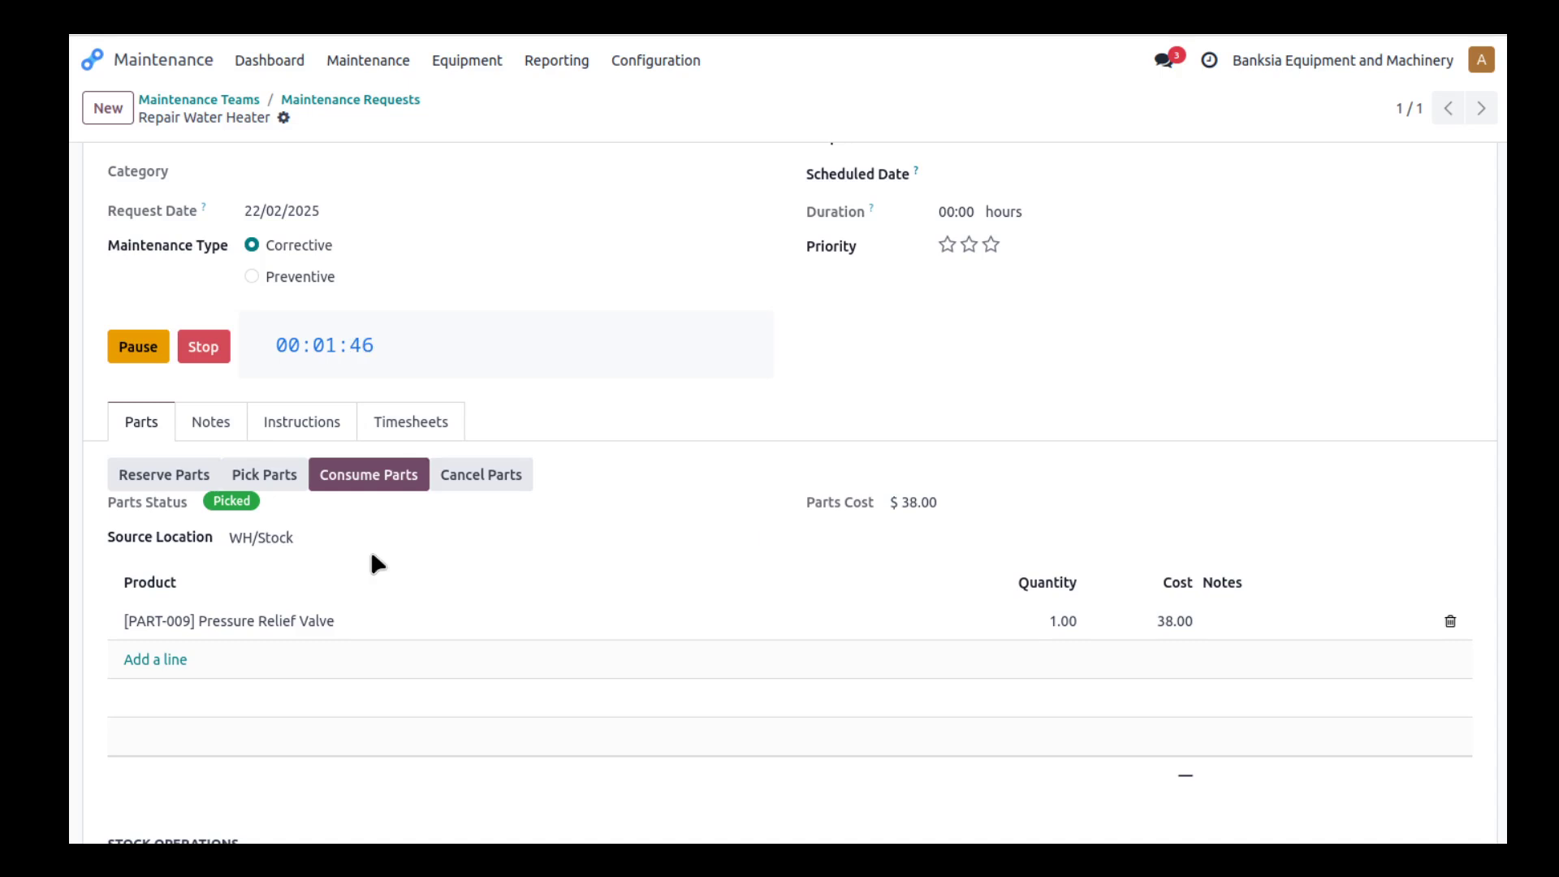
Mark the picked Pressure Relief Valve as Consumed while the timer keeps running.
left_click(374, 483)
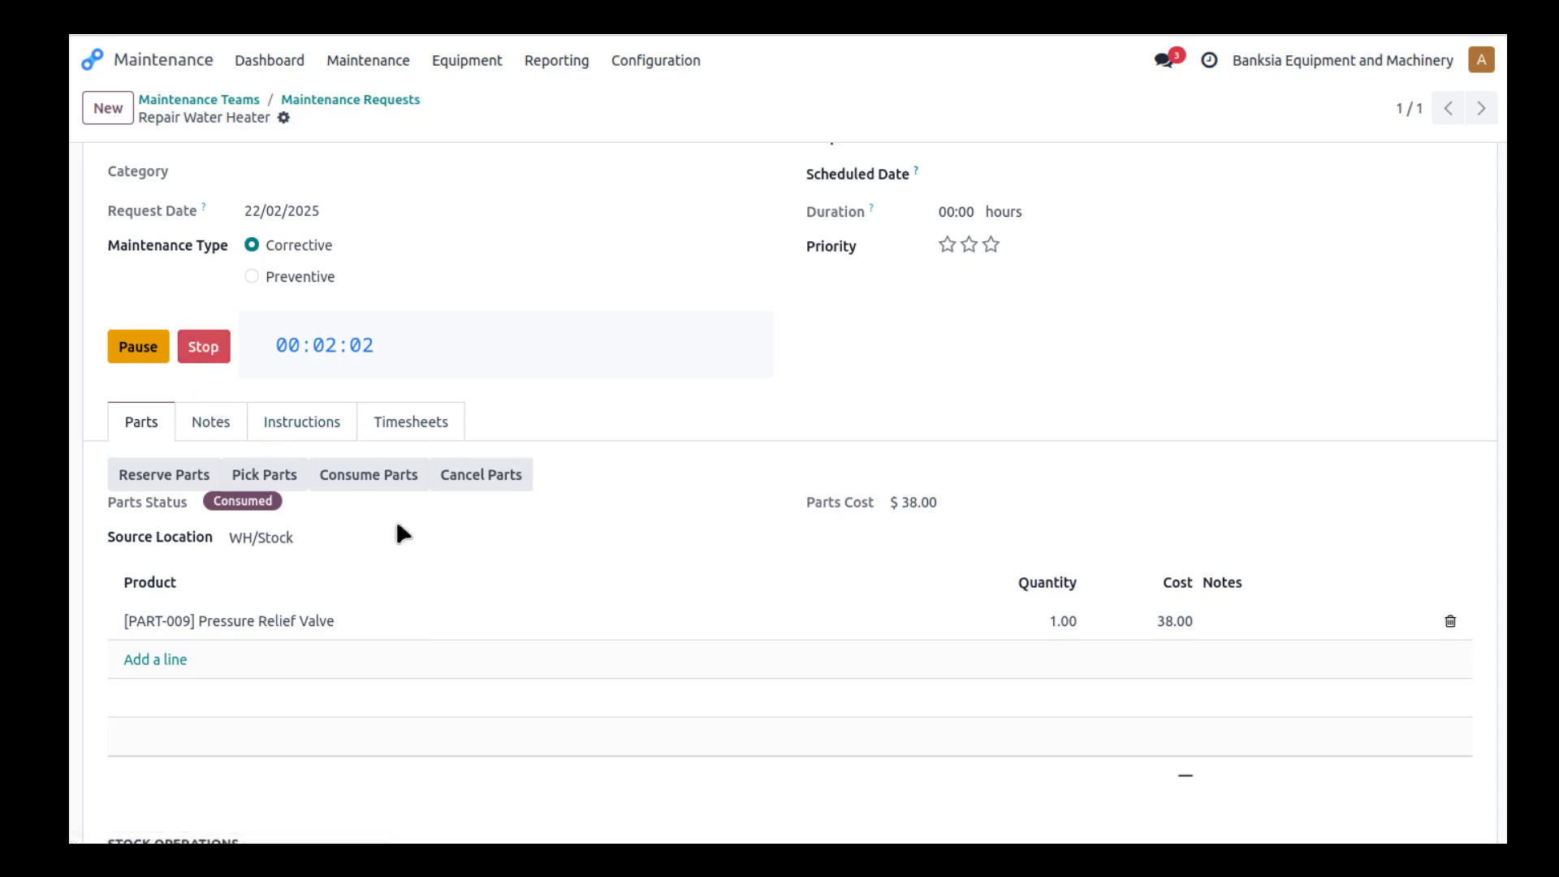
Stop the timer, check the 00:02-hour timesheet line, and return to the Parts list.
left_click(206, 356)
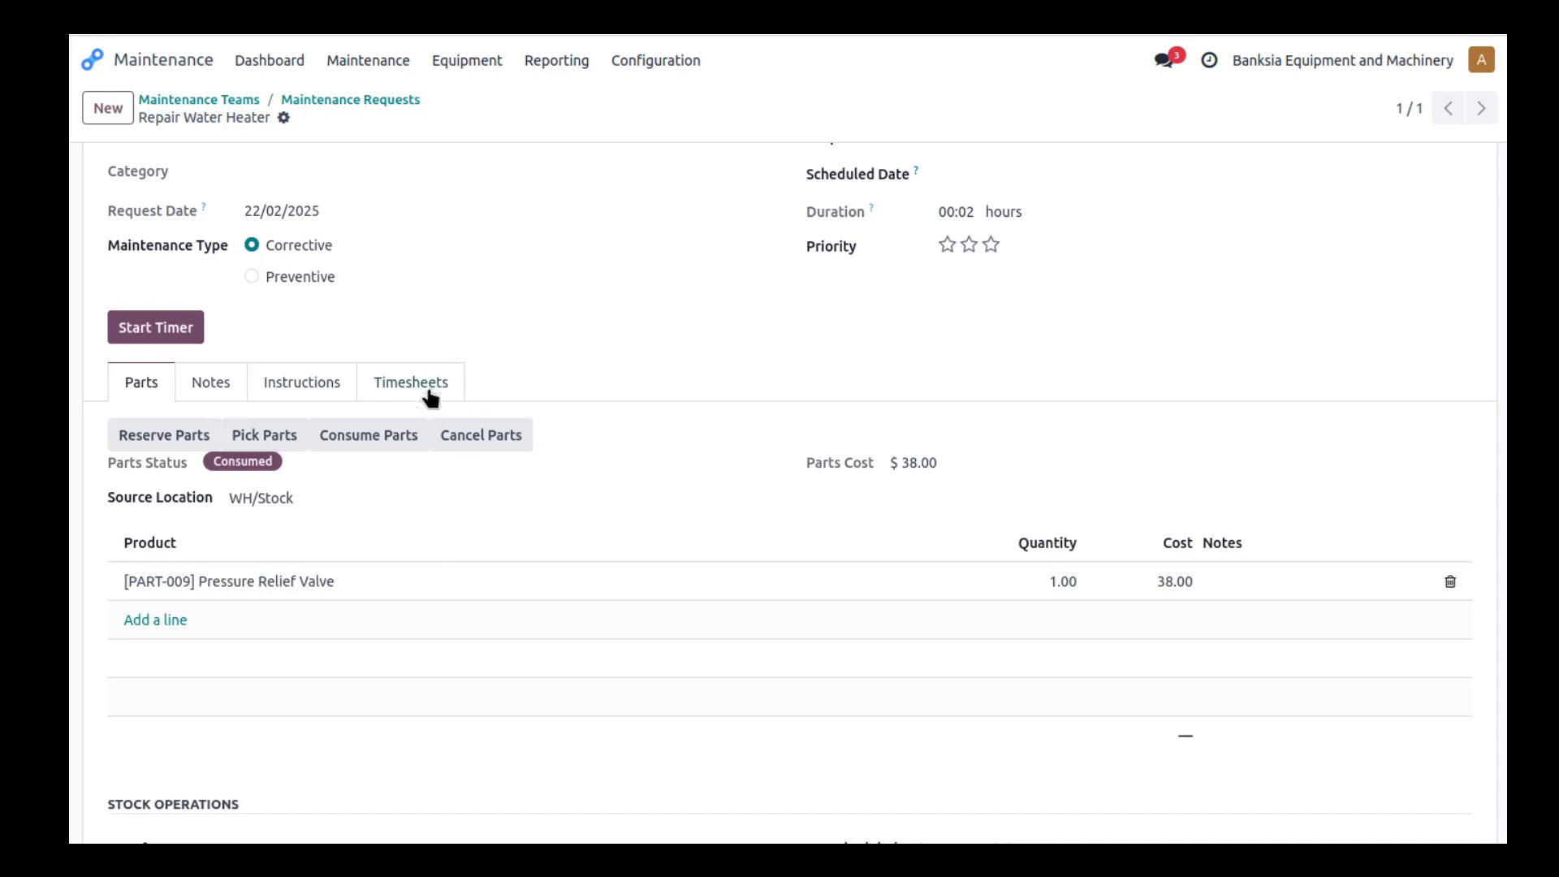
left_click(424, 386)
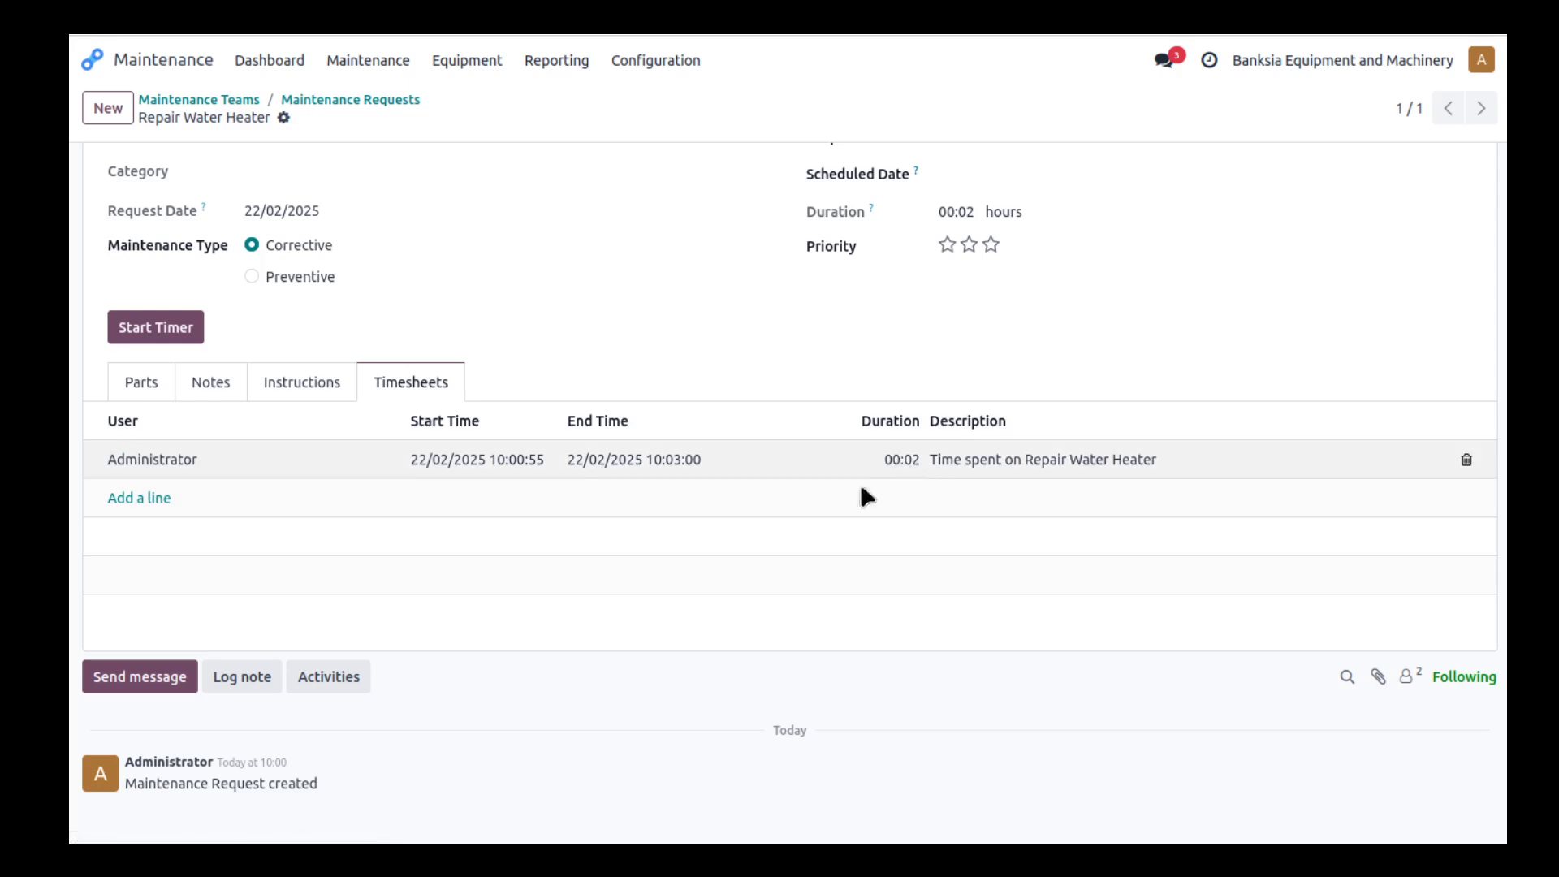
left_click(134, 382)
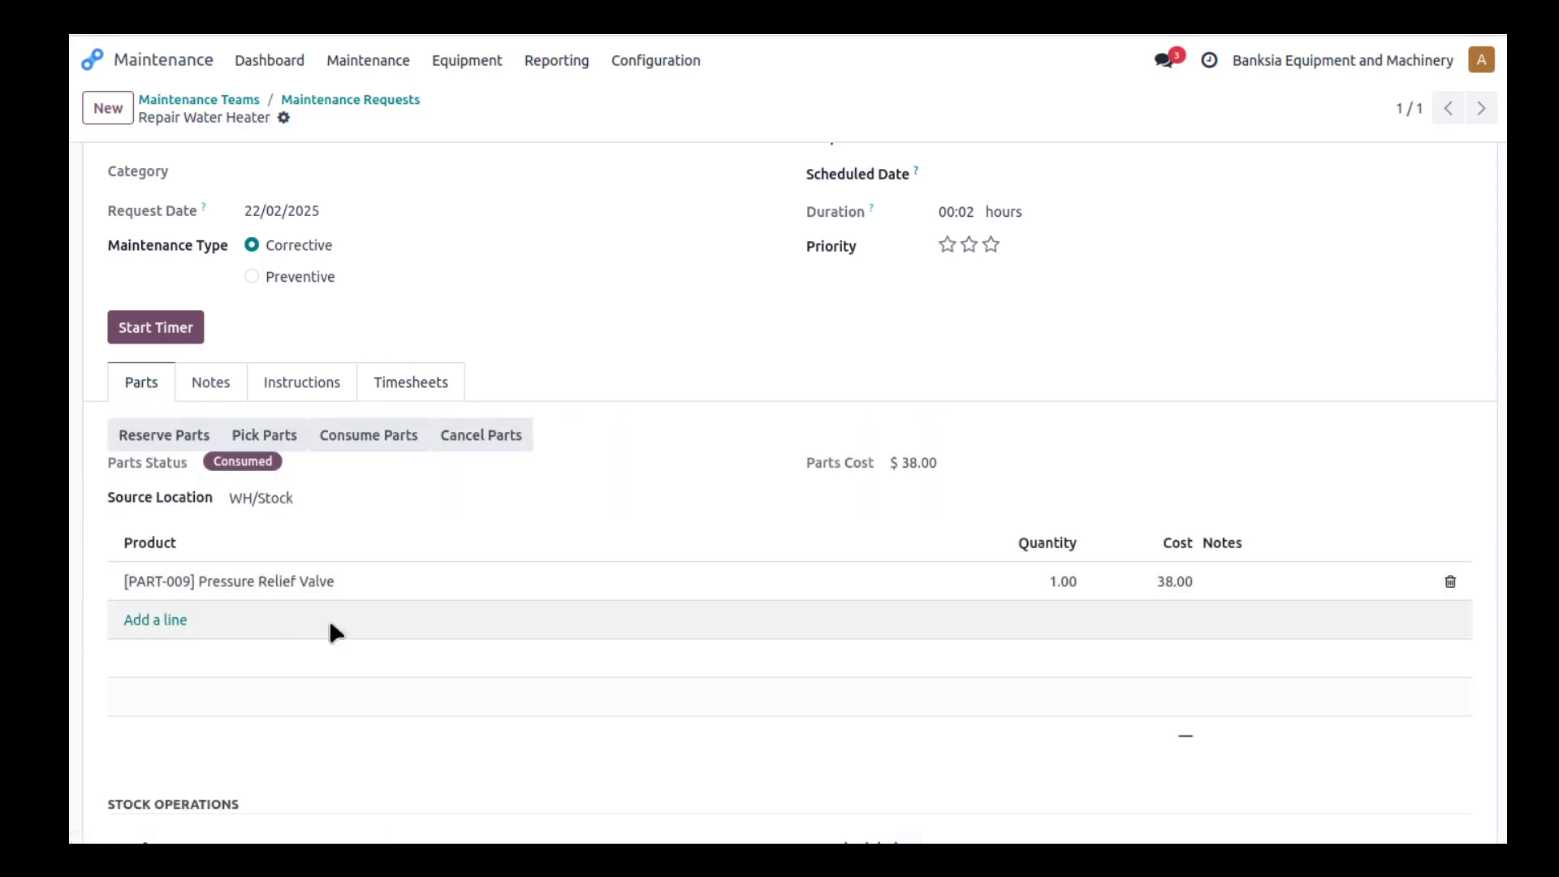
left_click(441, 387)
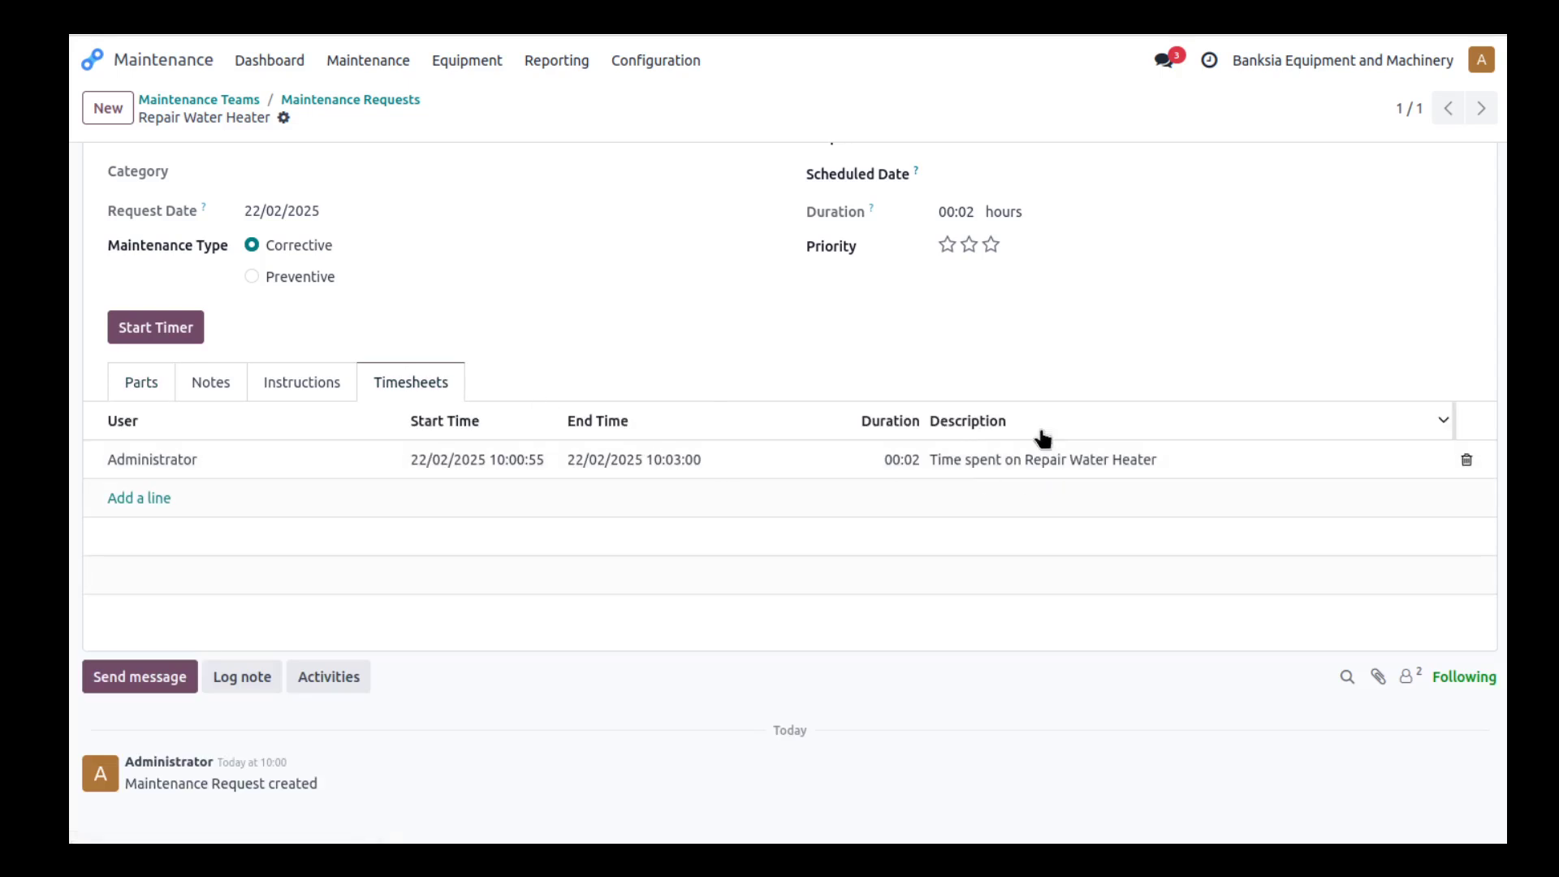
left_click(142, 386)
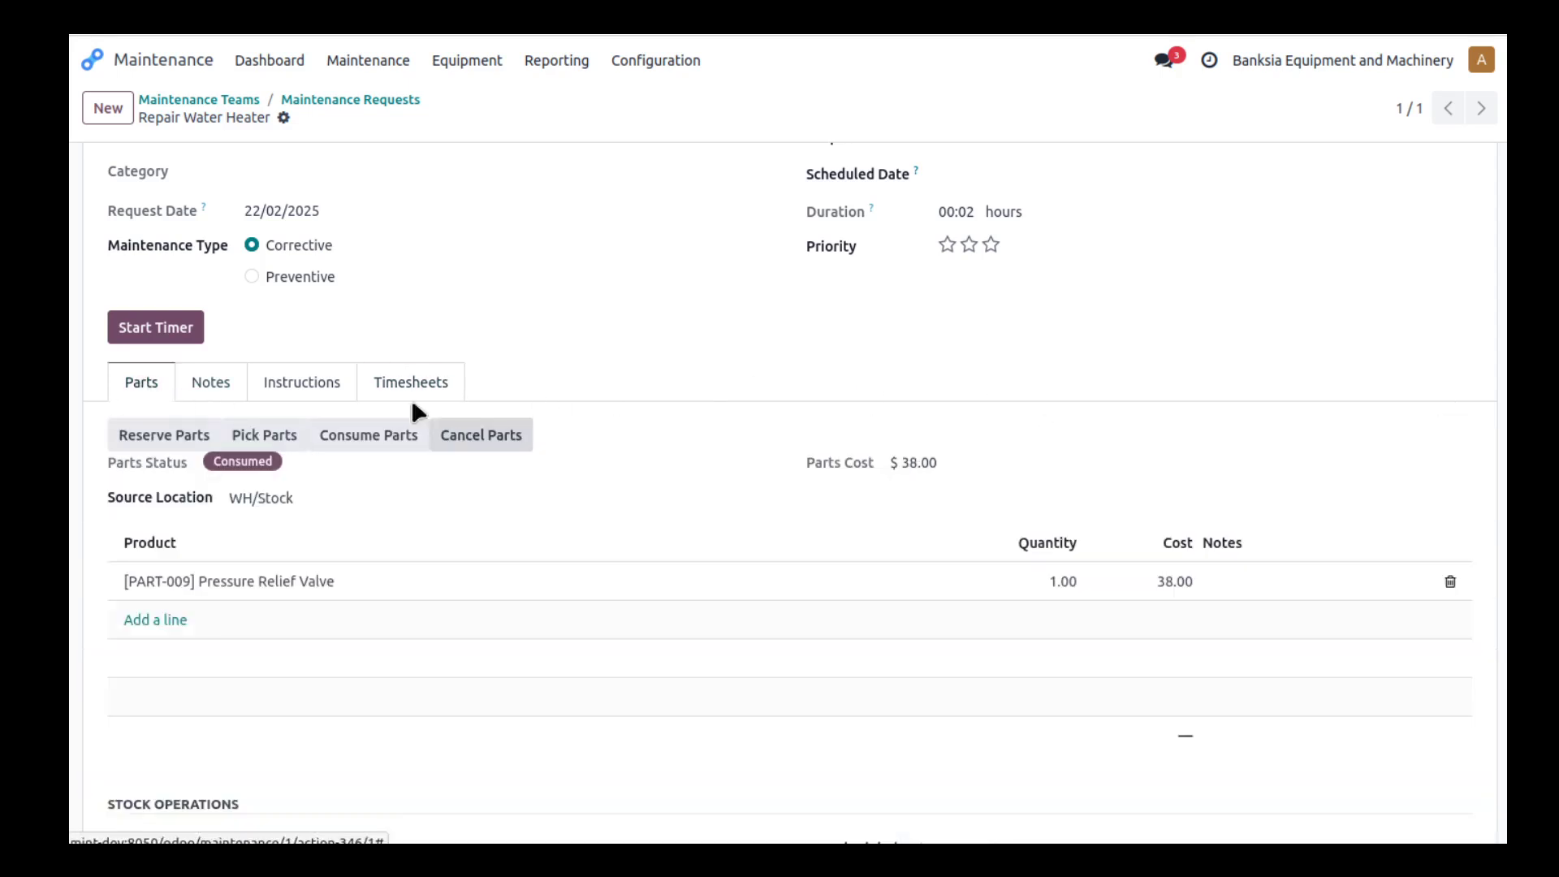
scroll(512, 584, "up", 3)
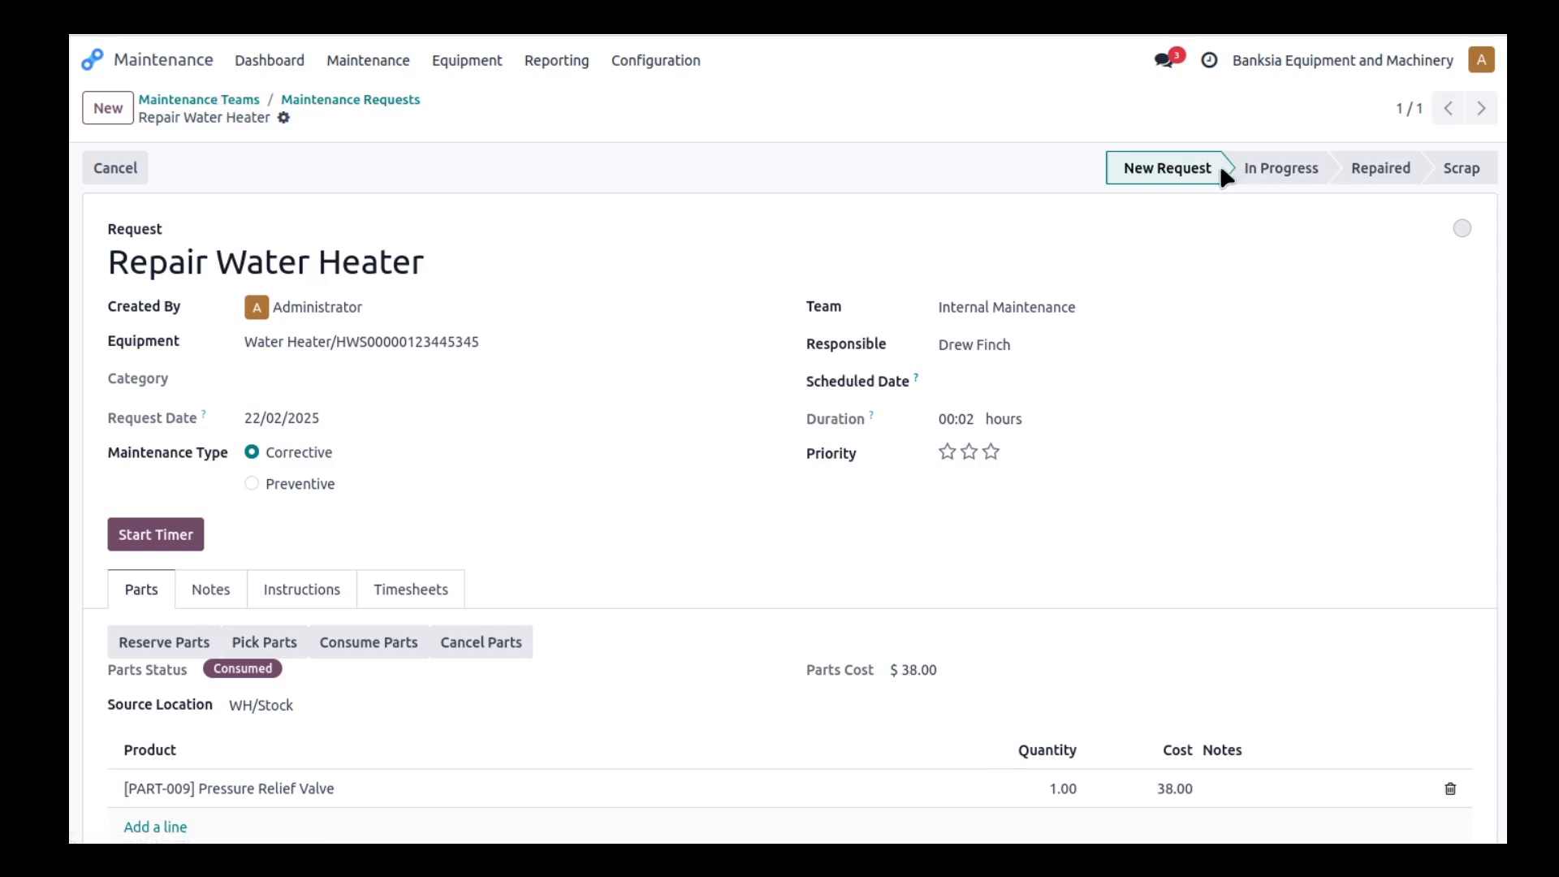
Move the request to the Repaired stage and return to the apps home menu.
left_click(1381, 172)
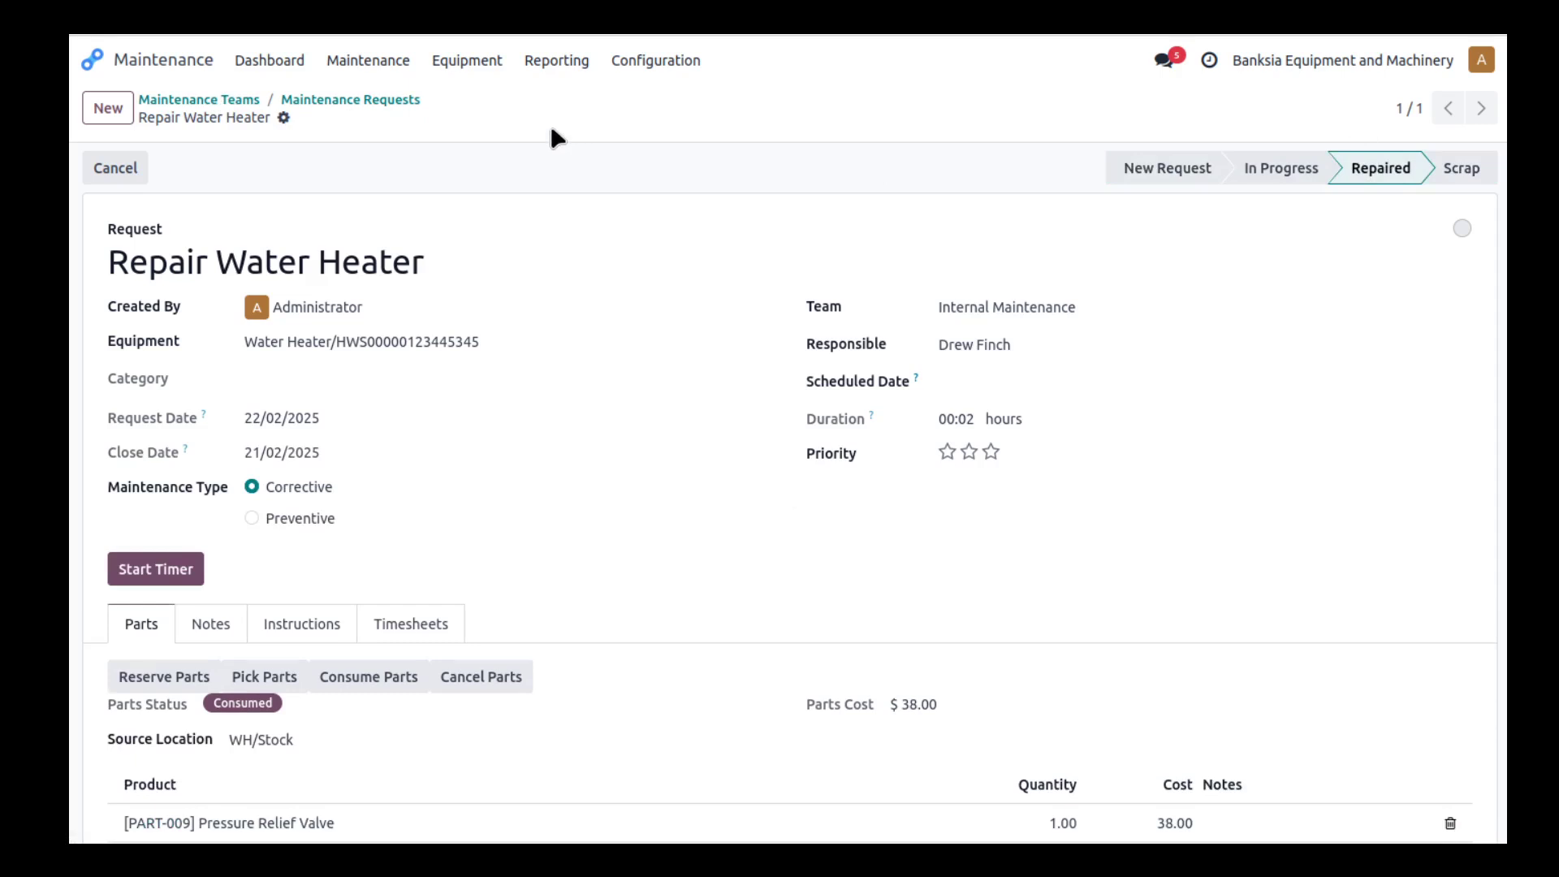
left_click(94, 60)
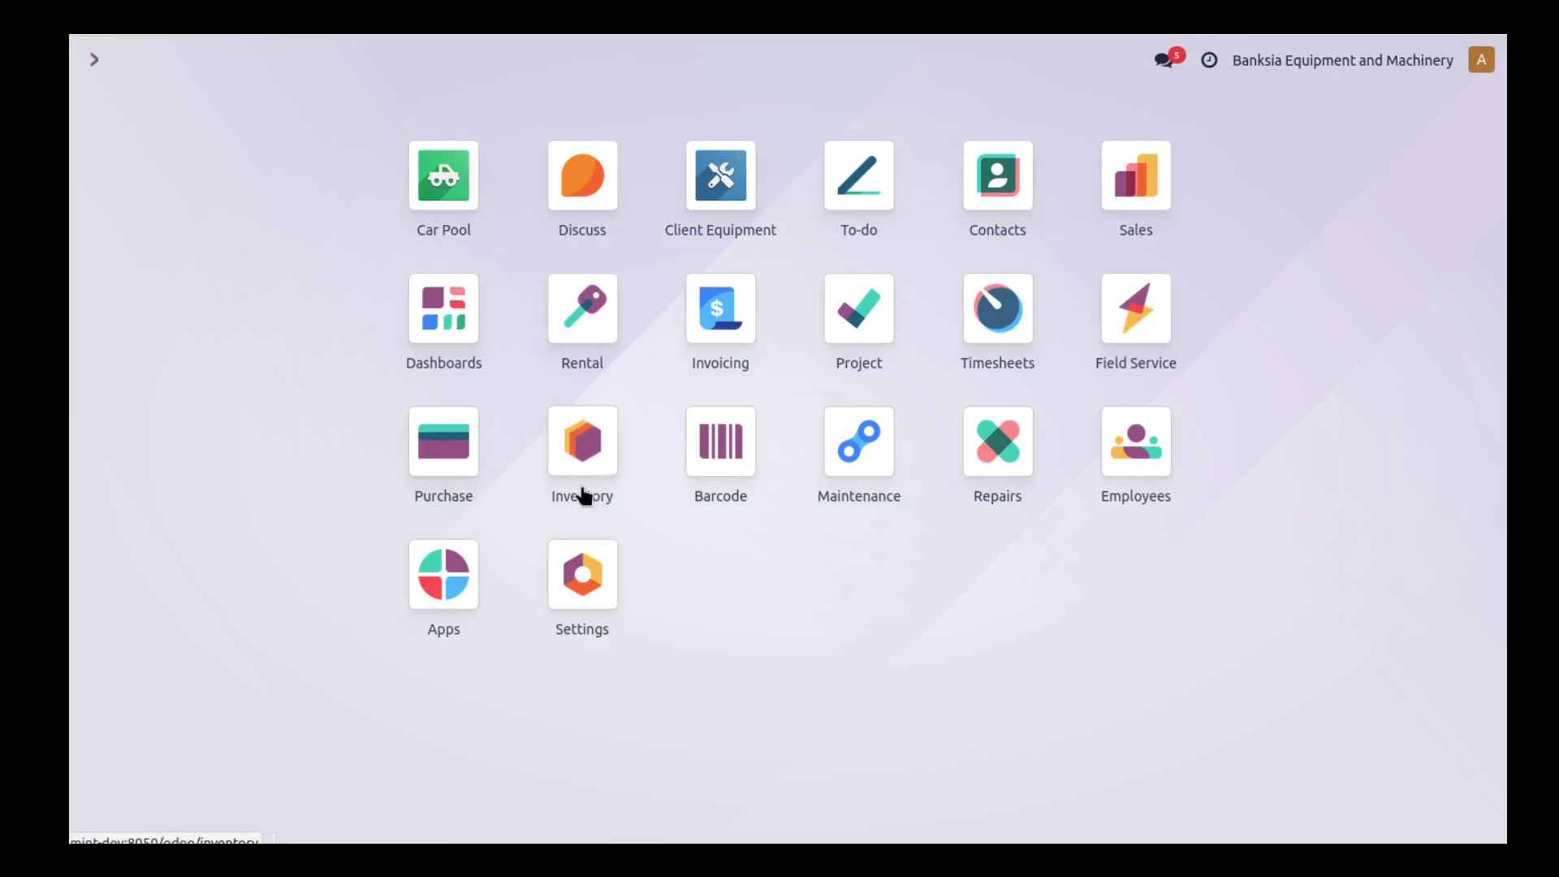
In Inventory, search the Products list for 'relie'.
left_click(580, 457)
left_click(416, 65)
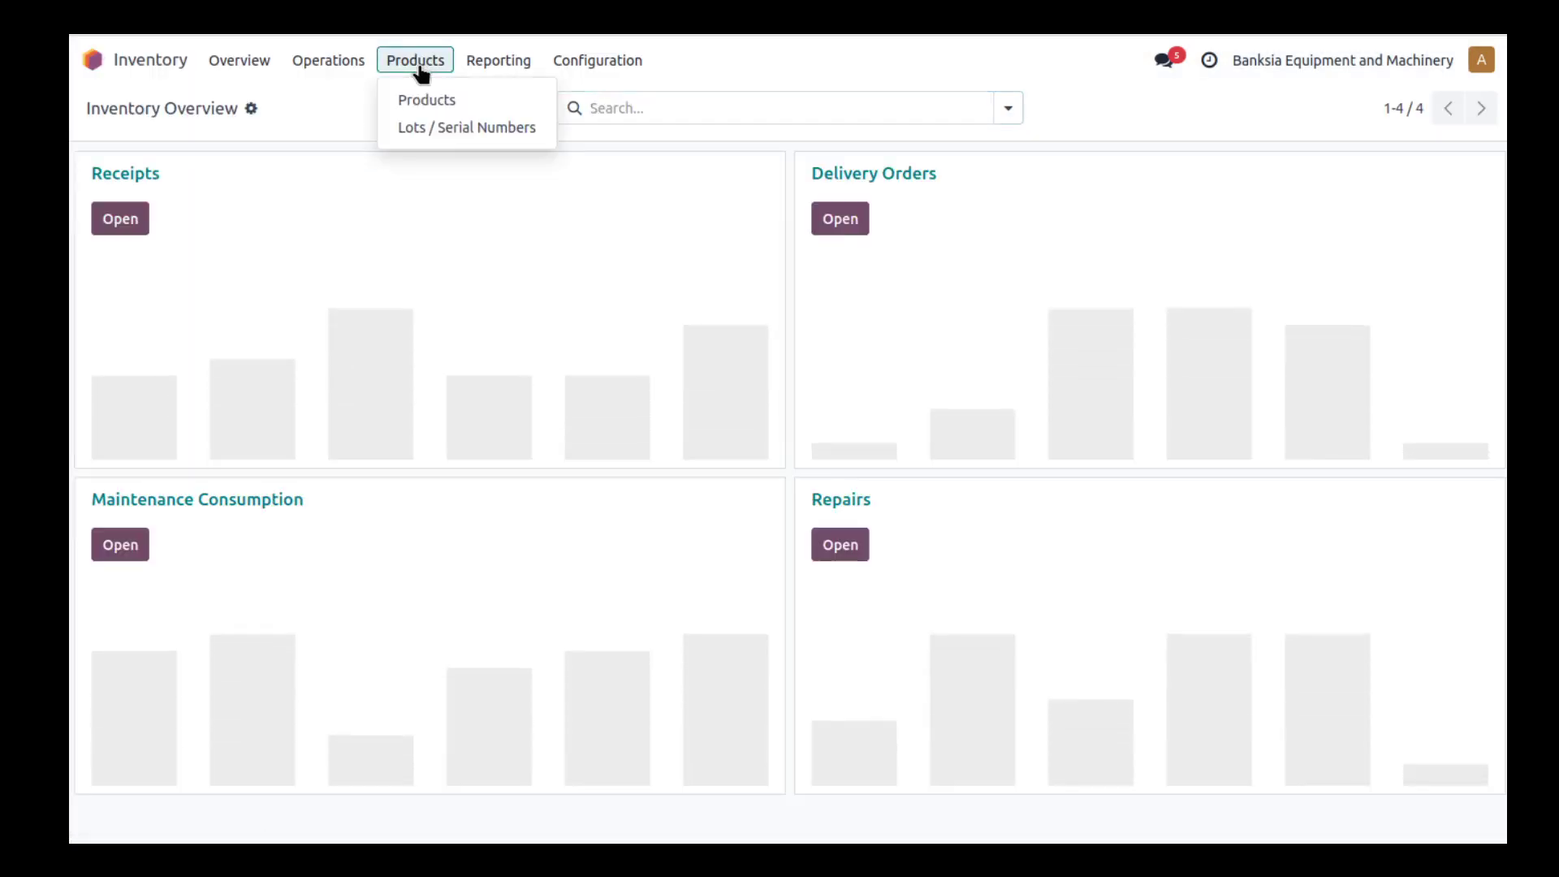
left_click(426, 102)
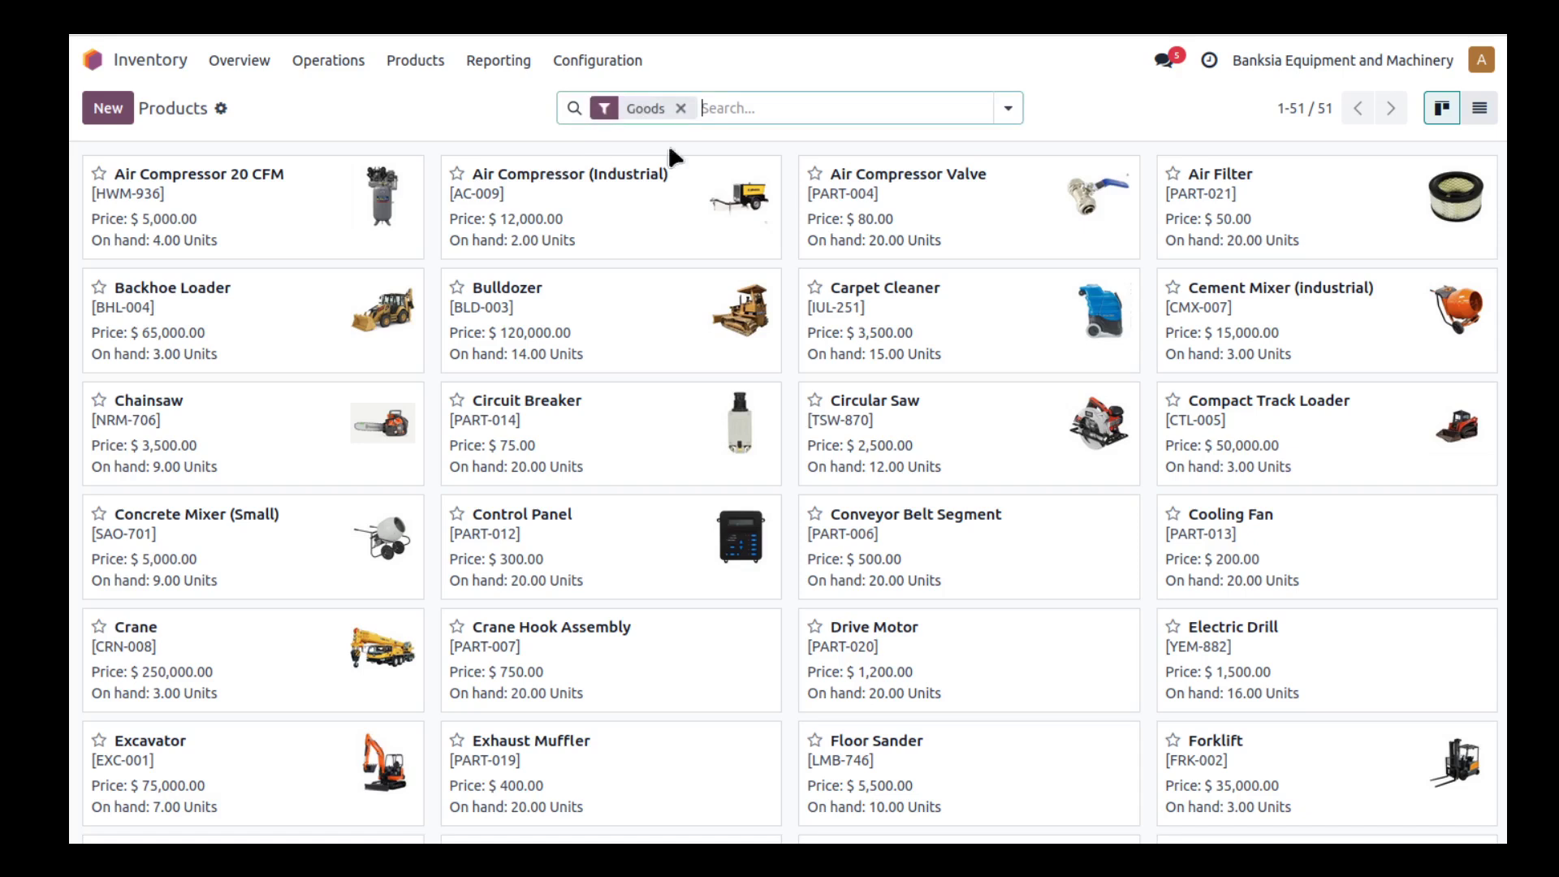
left_click(751, 109)
type("re")
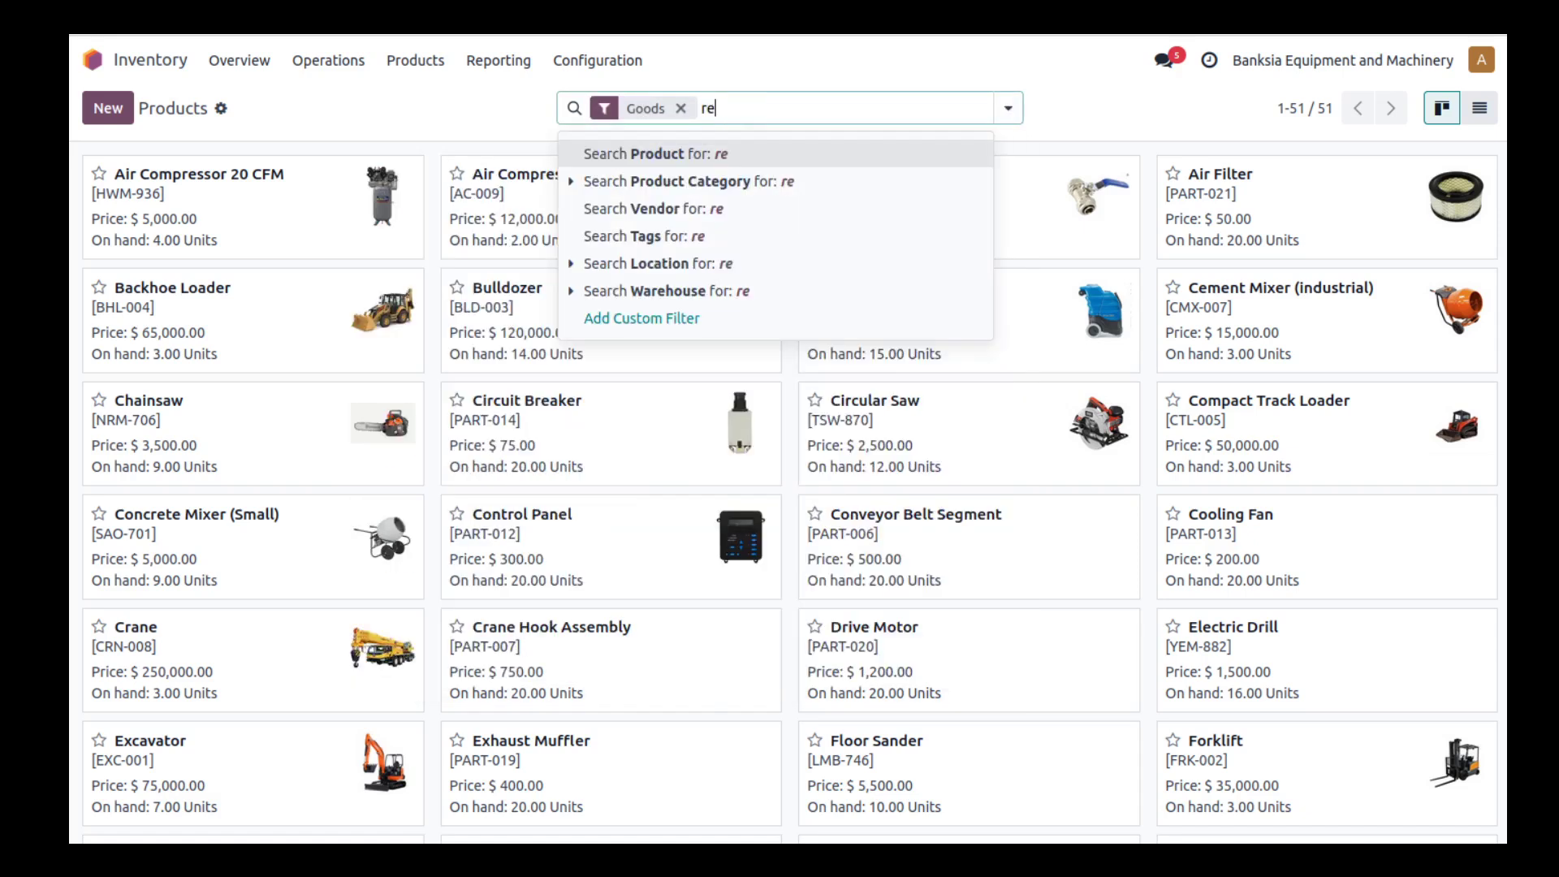
type("lie")
key("Return")
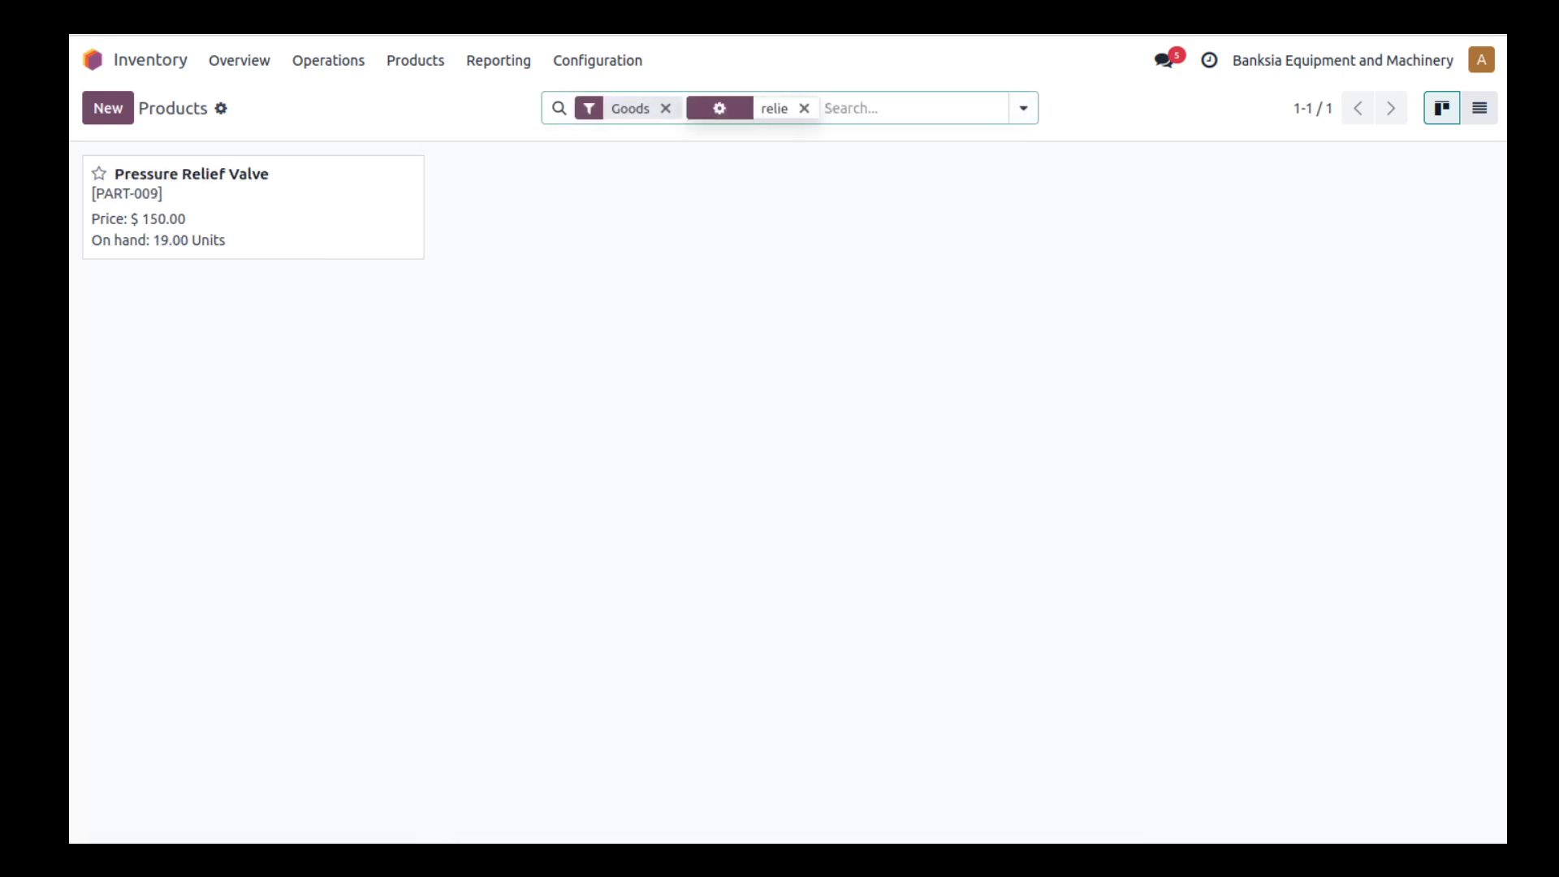
Open the [PART-009] Pressure Relief Valve and confirm 19.00 units on hand.
left_click(243, 235)
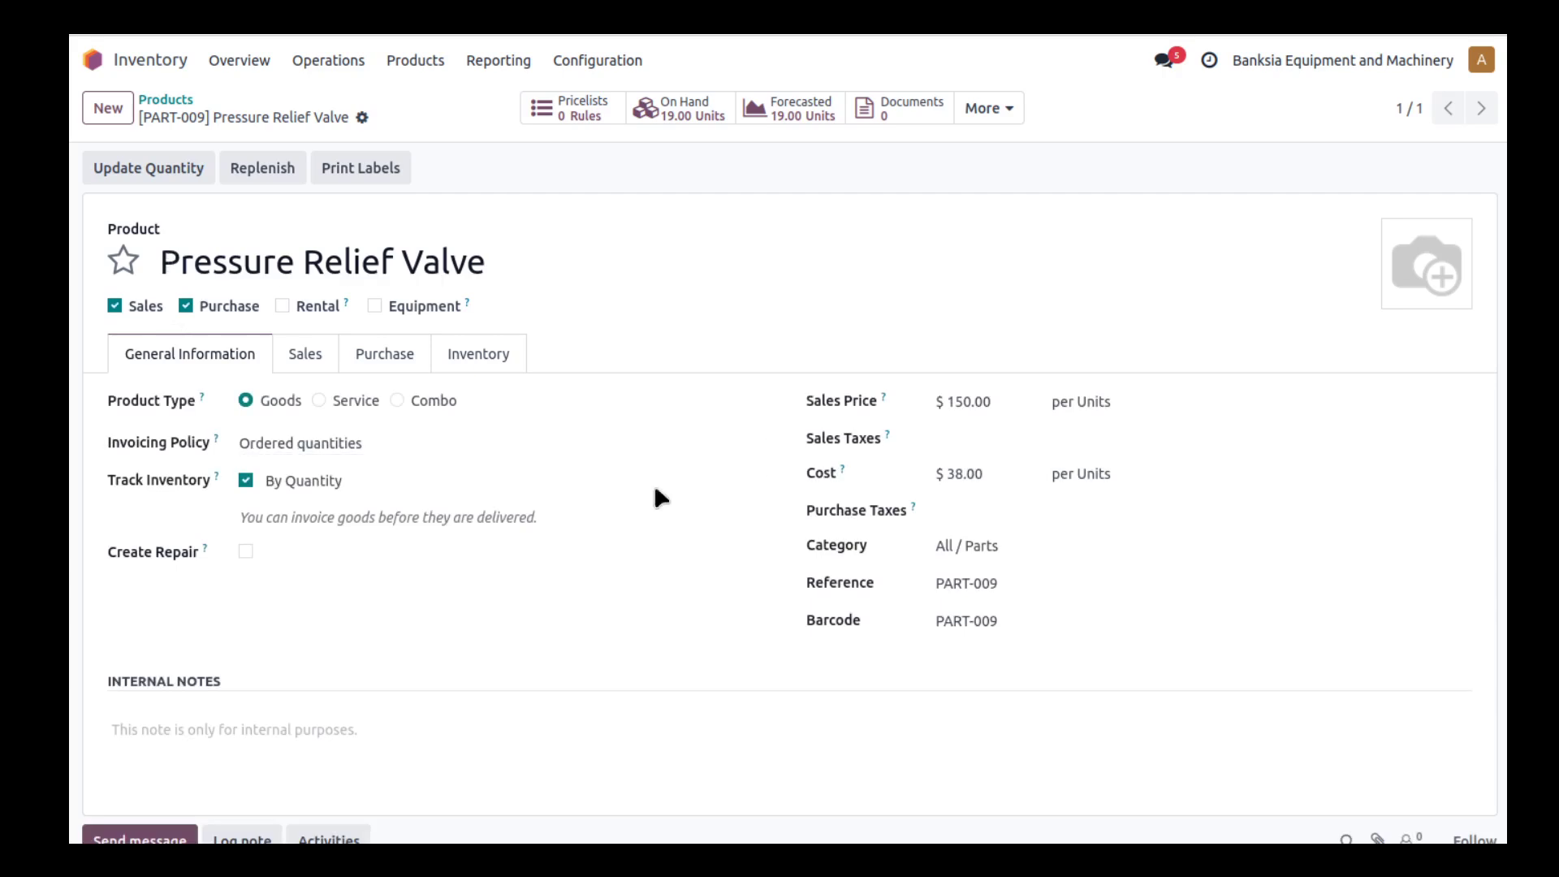
left_click(665, 122)
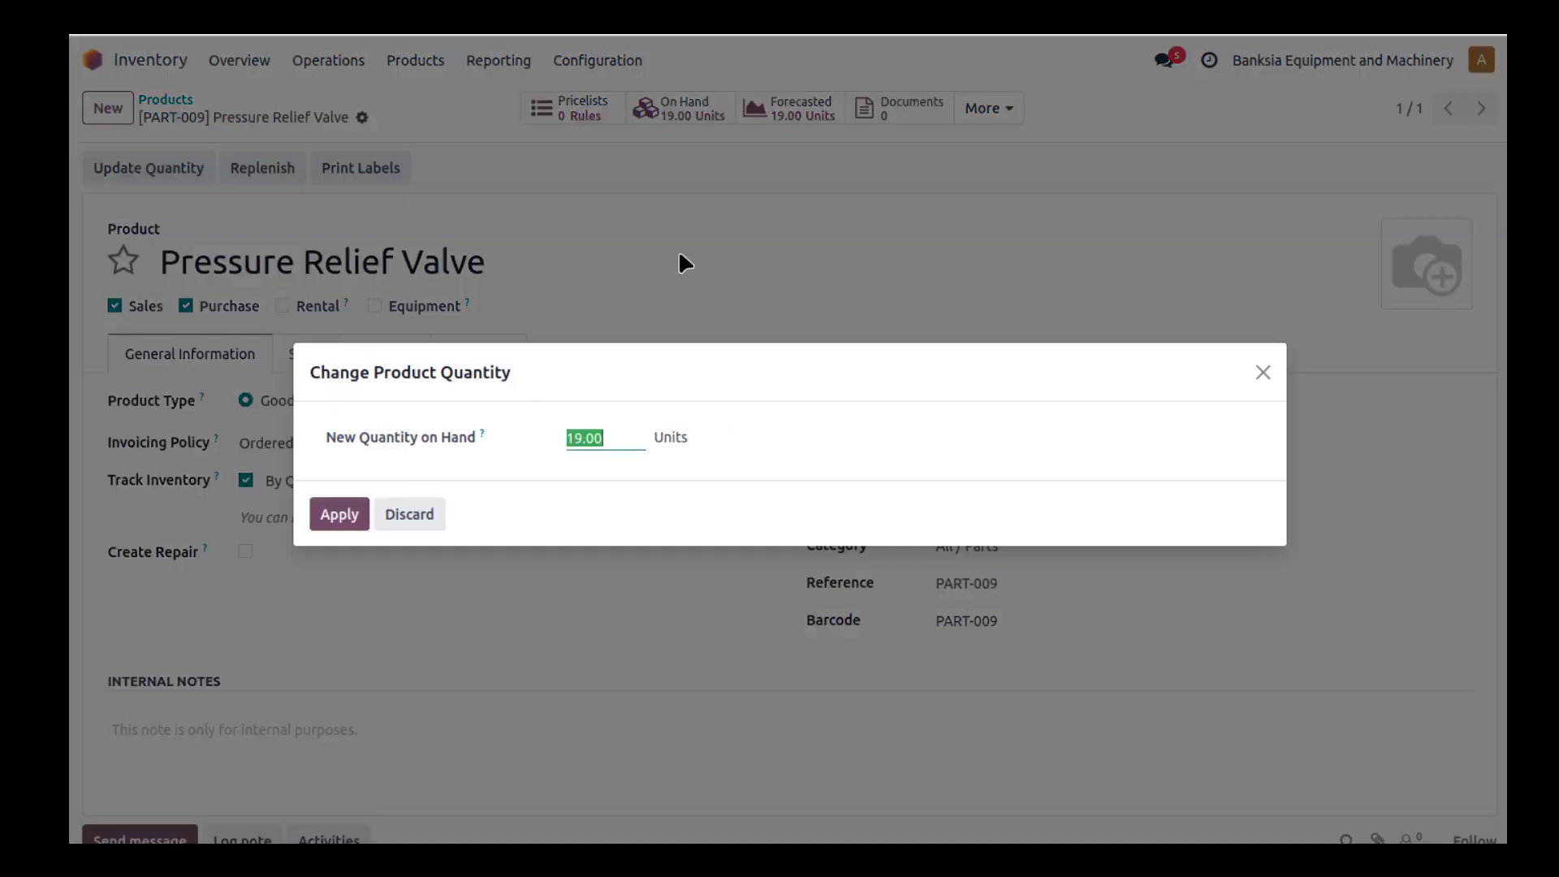
left_click(431, 515)
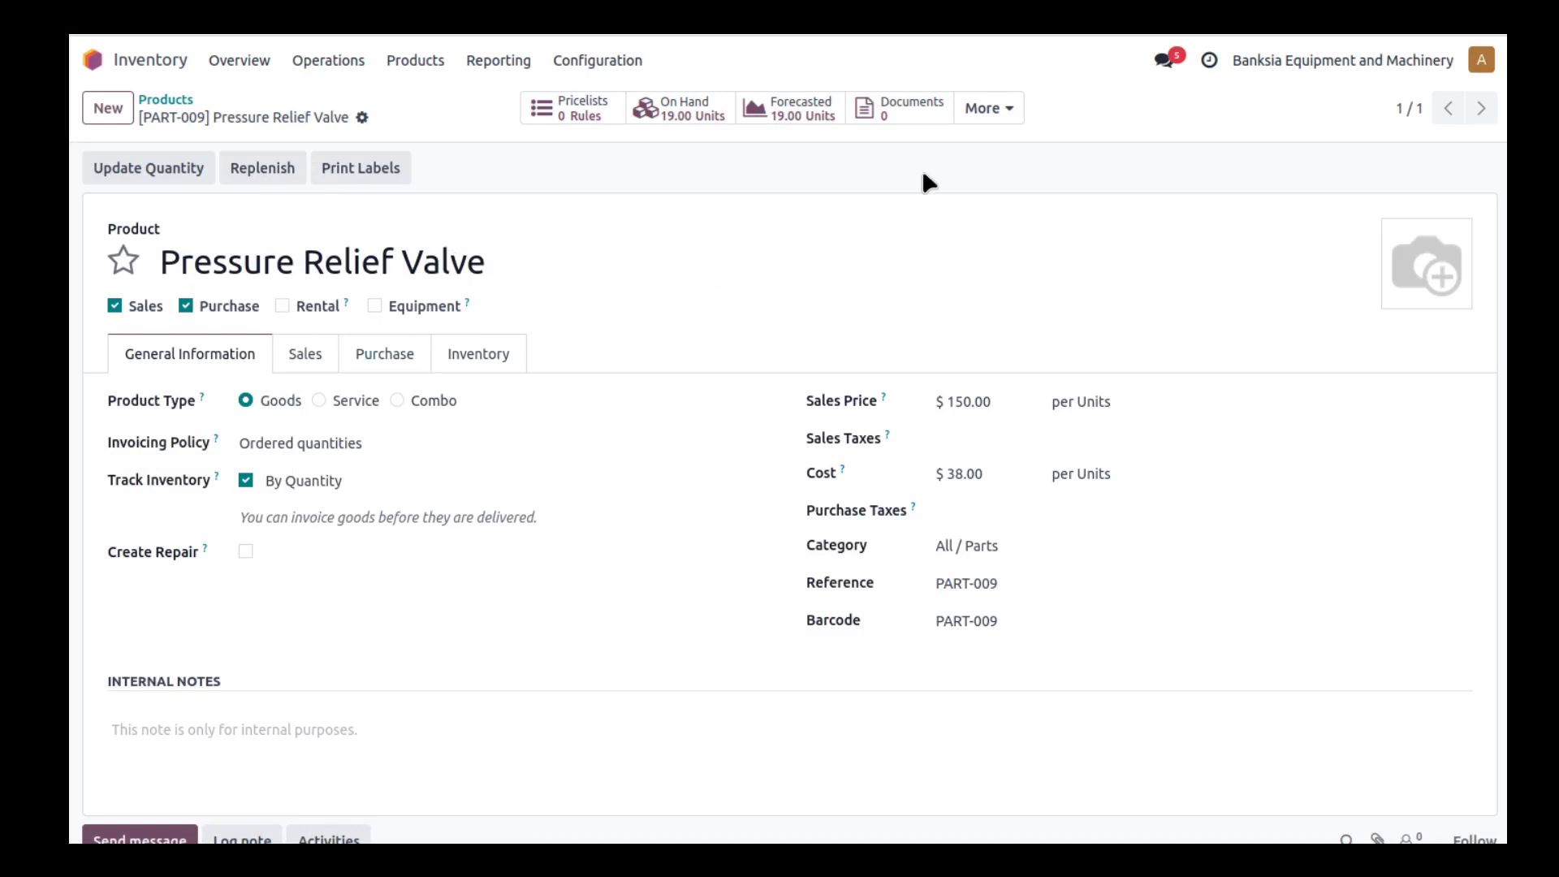
left_click(986, 108)
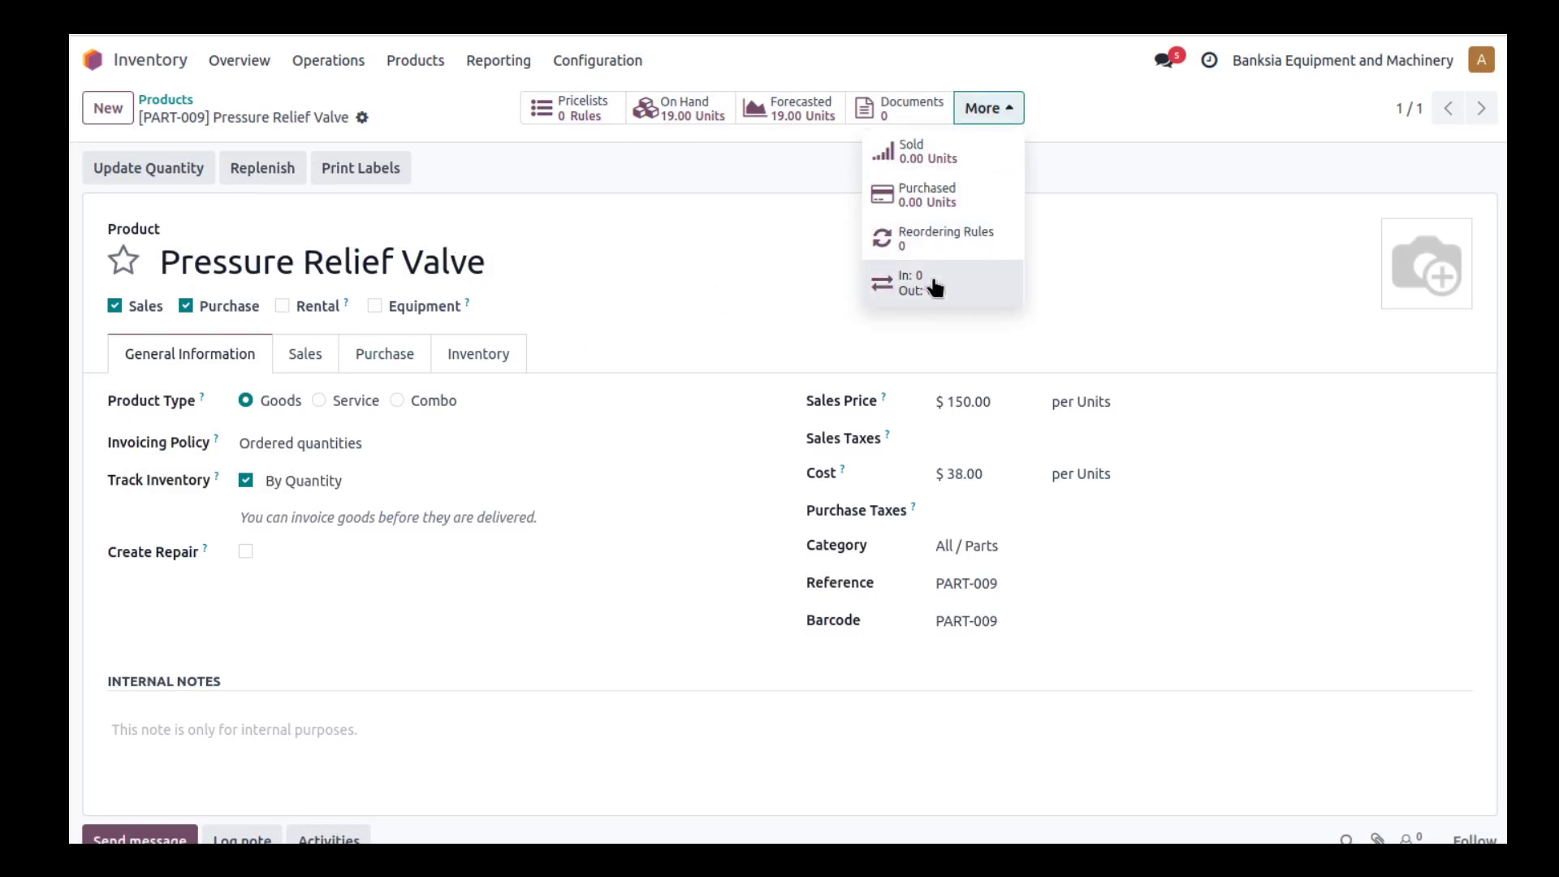
left_click(908, 290)
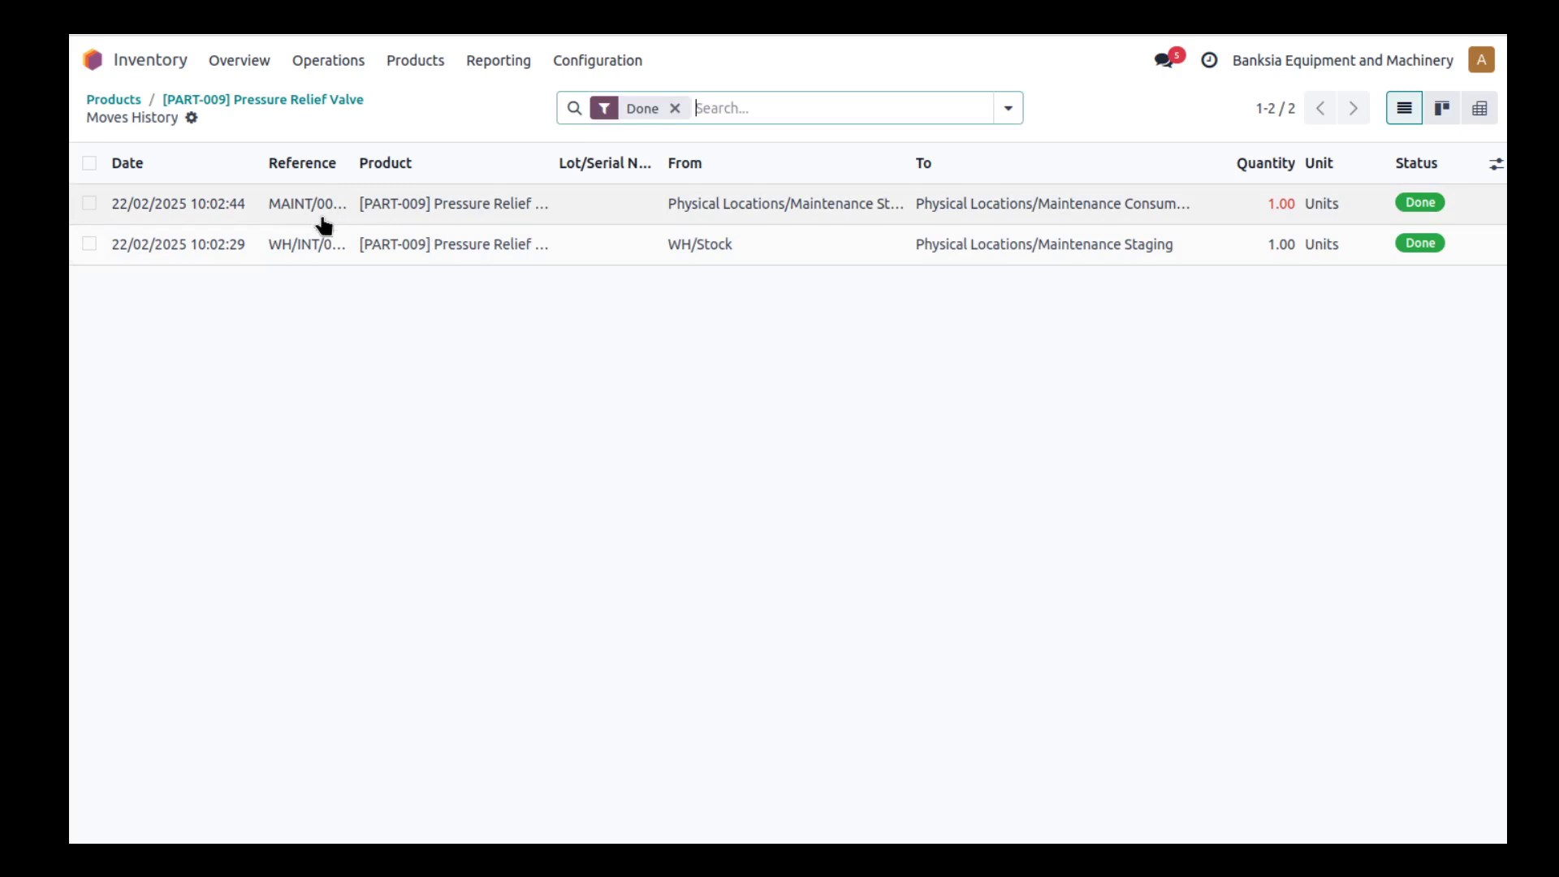
double_click(351, 161)
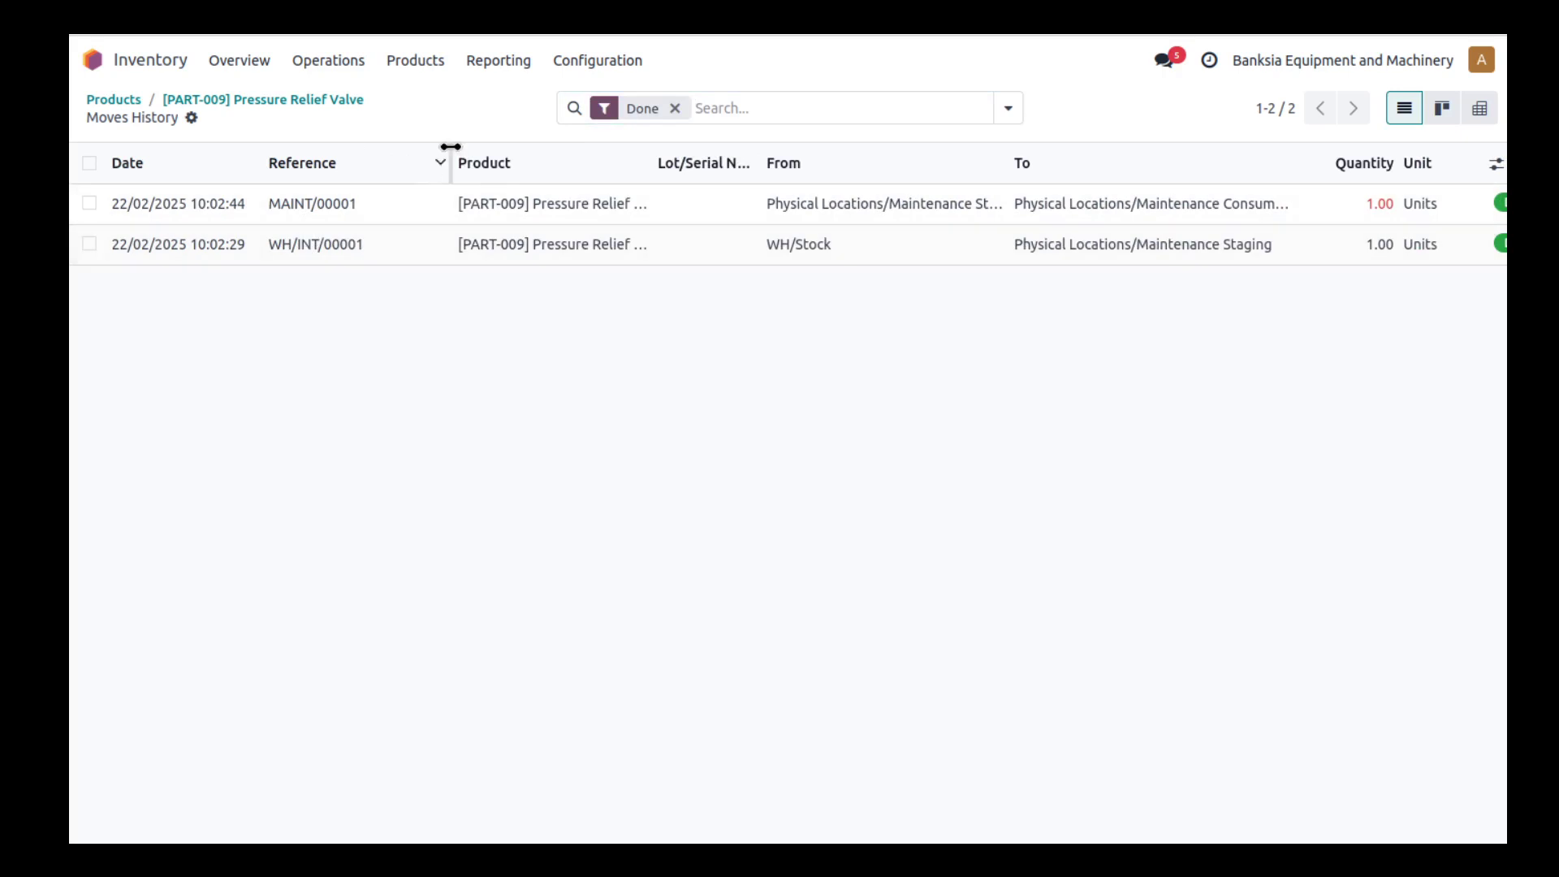
left_click_drag(450, 154, 351, 154)
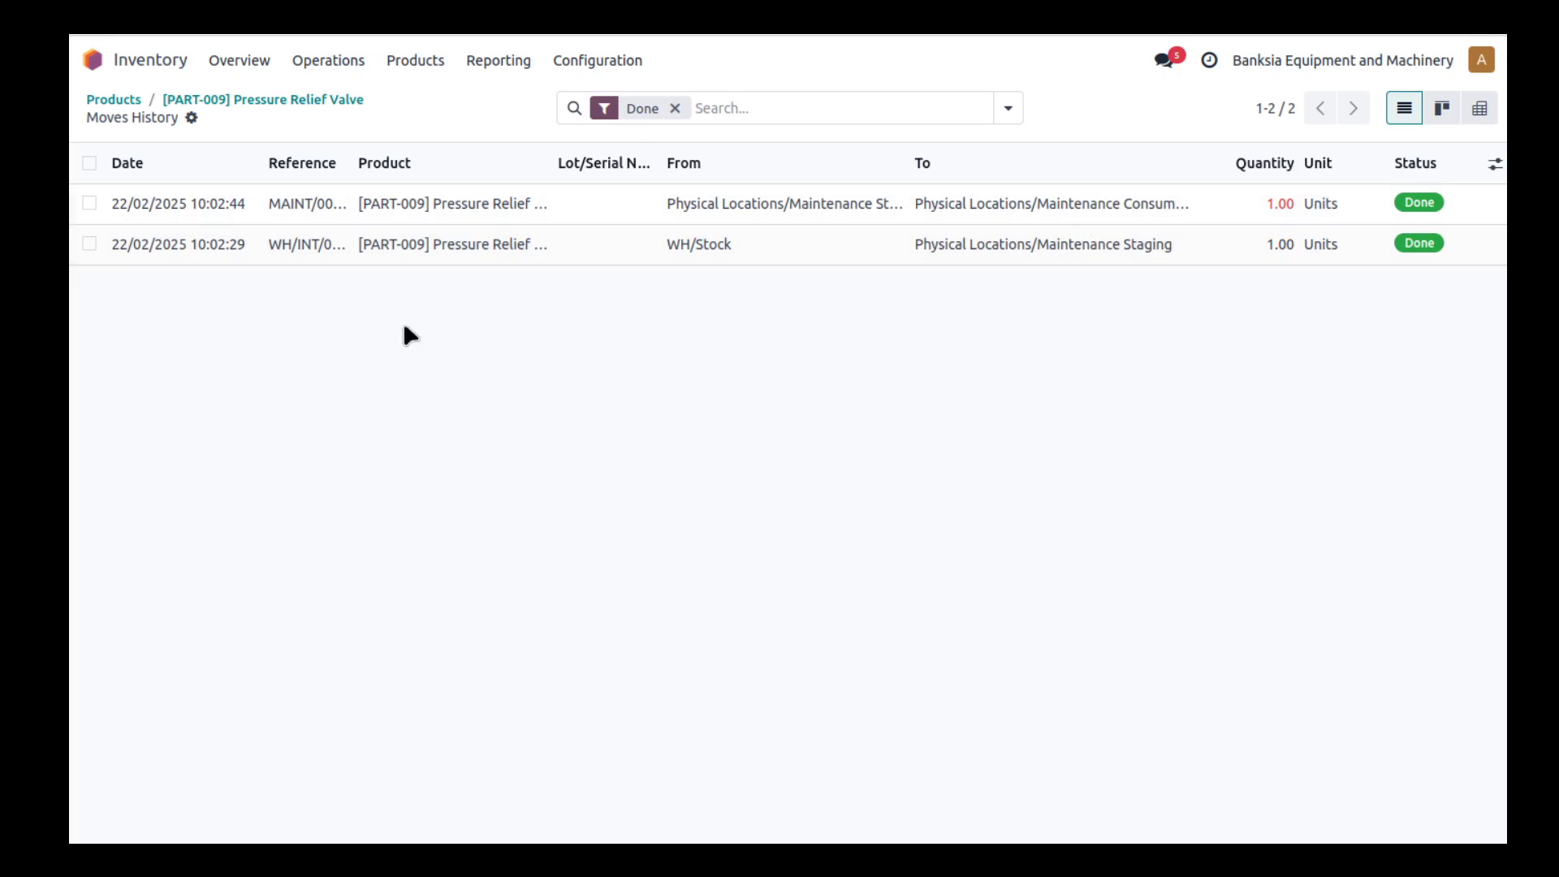
left_click(217, 100)
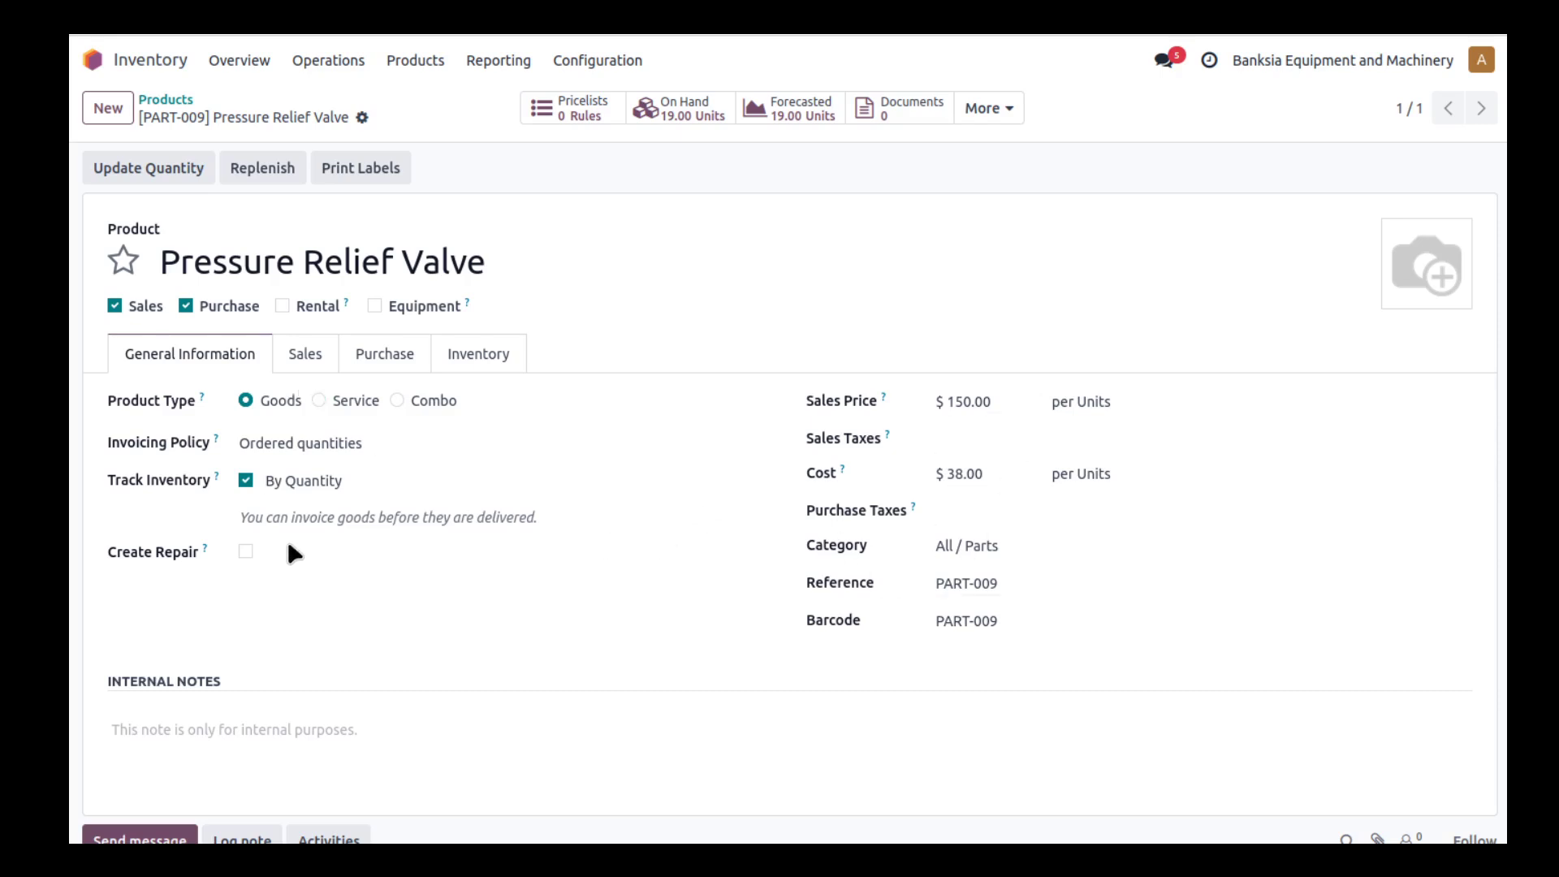
View All Timesheets, confirm 0:02 logged on Internal for Sat, Feb 22, and return home.
left_click(94, 59)
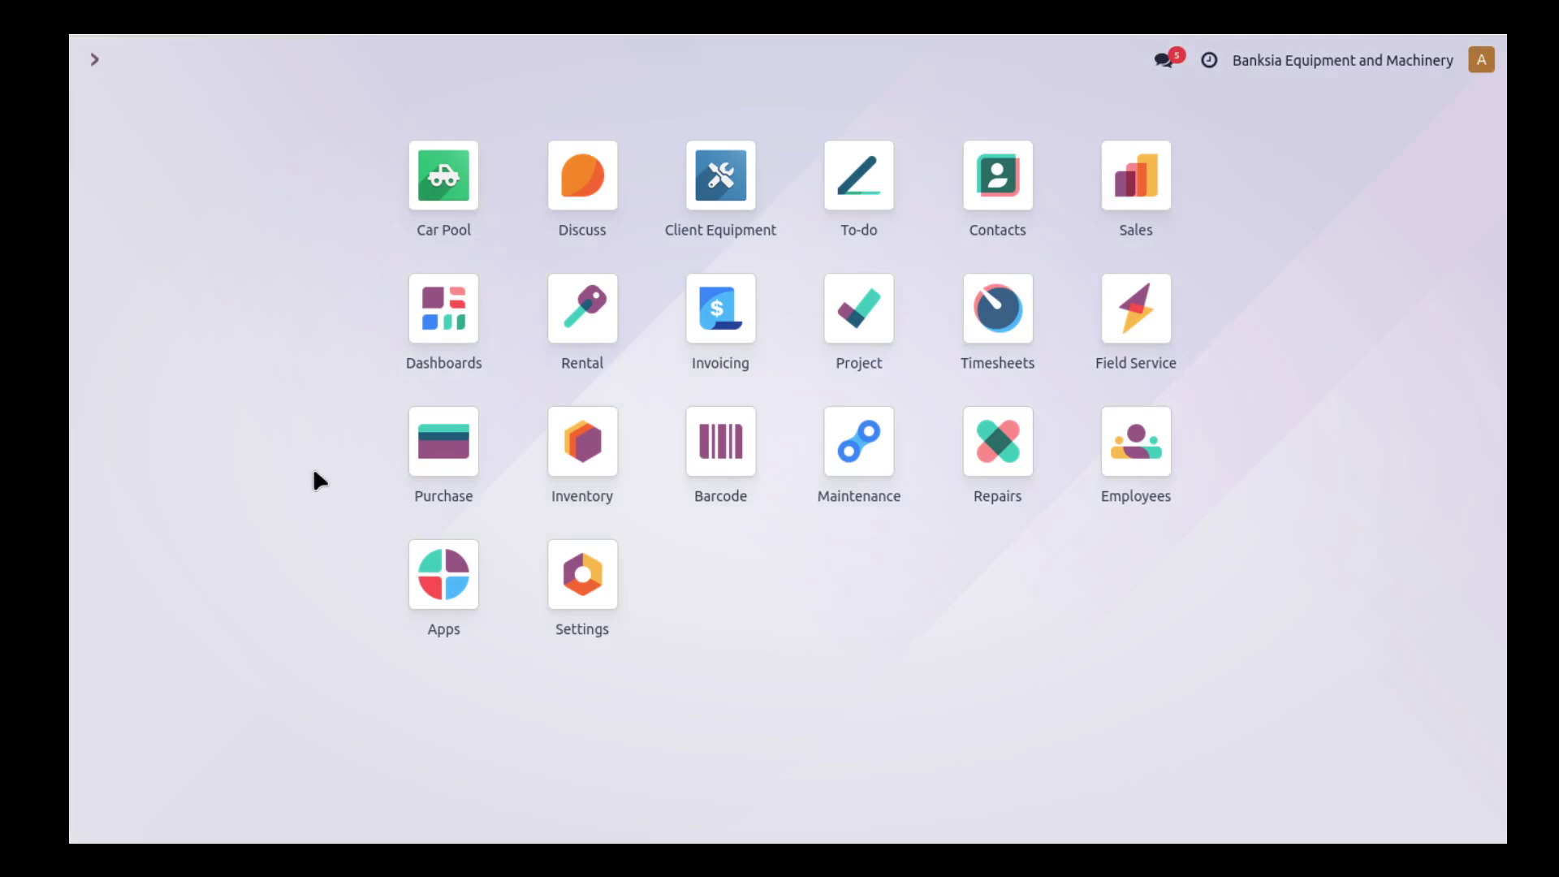
left_click(1019, 315)
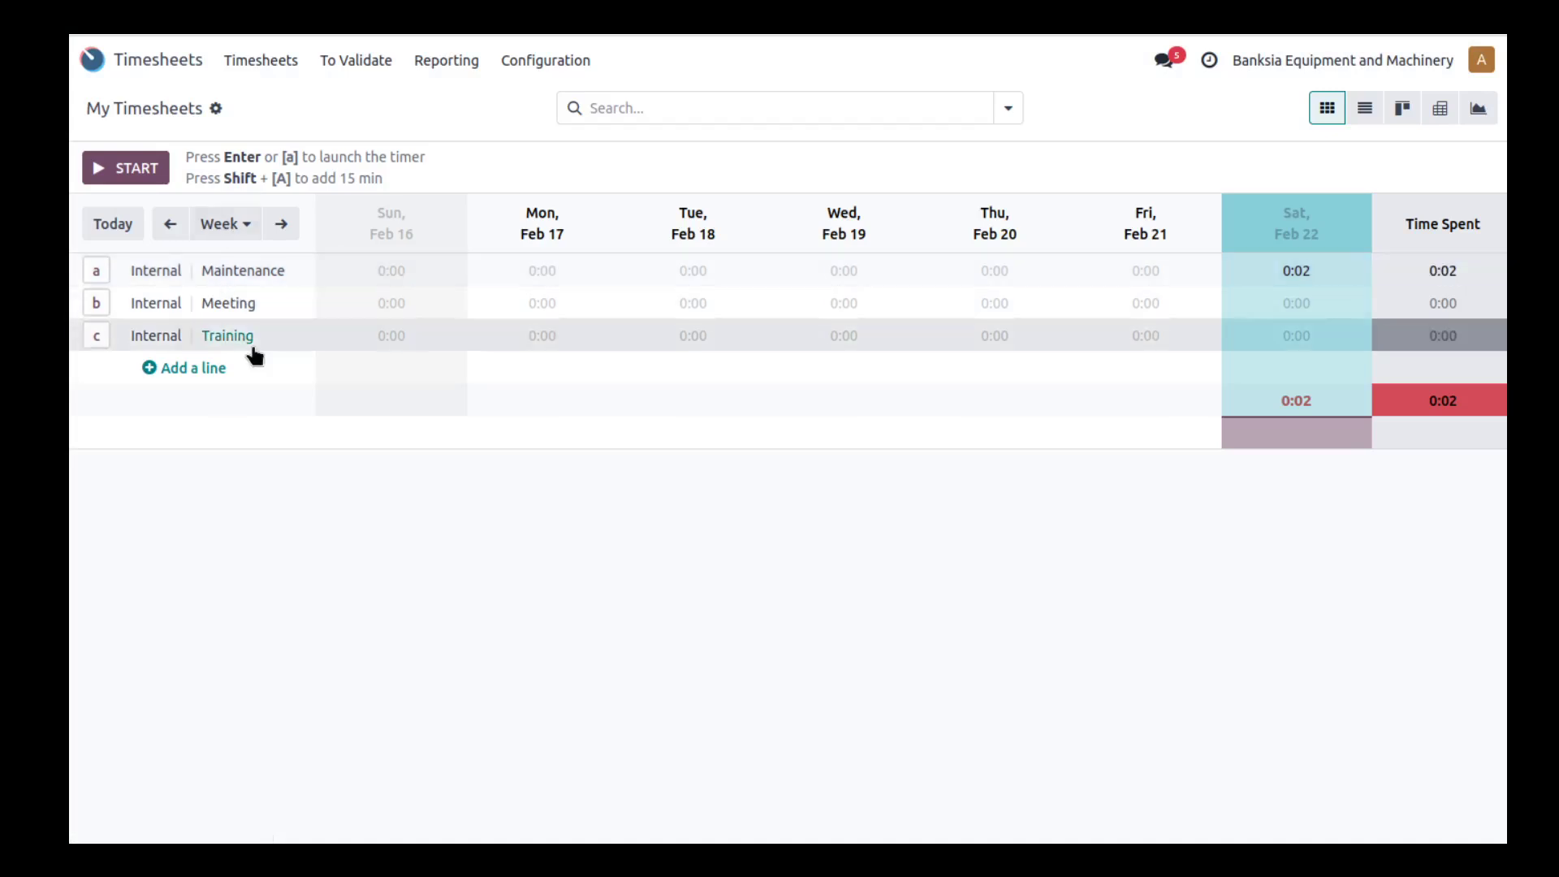
left_click(270, 60)
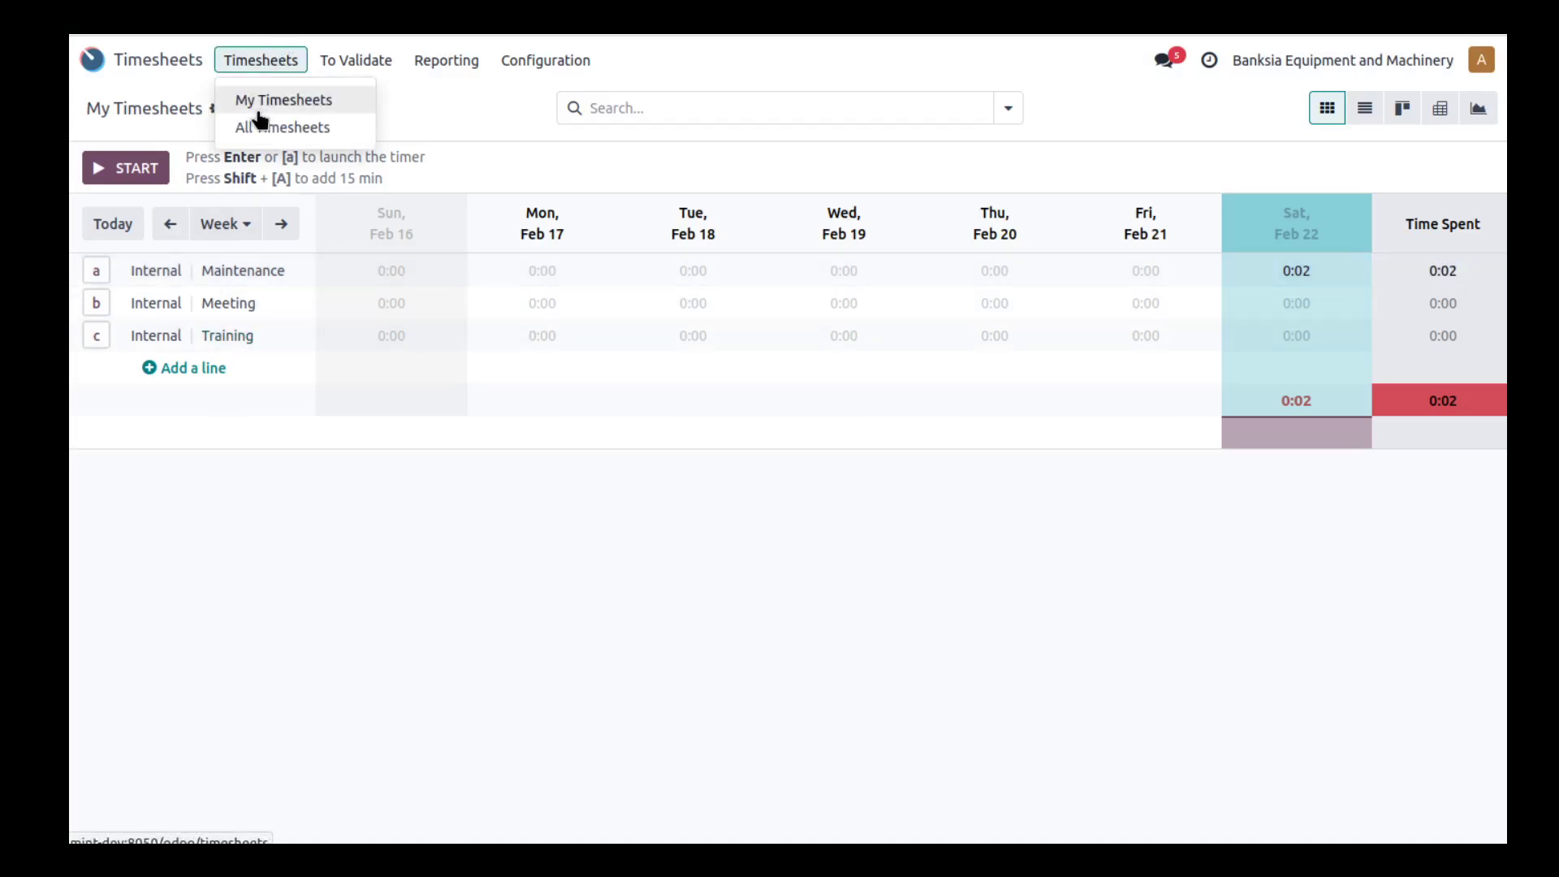
left_click(259, 125)
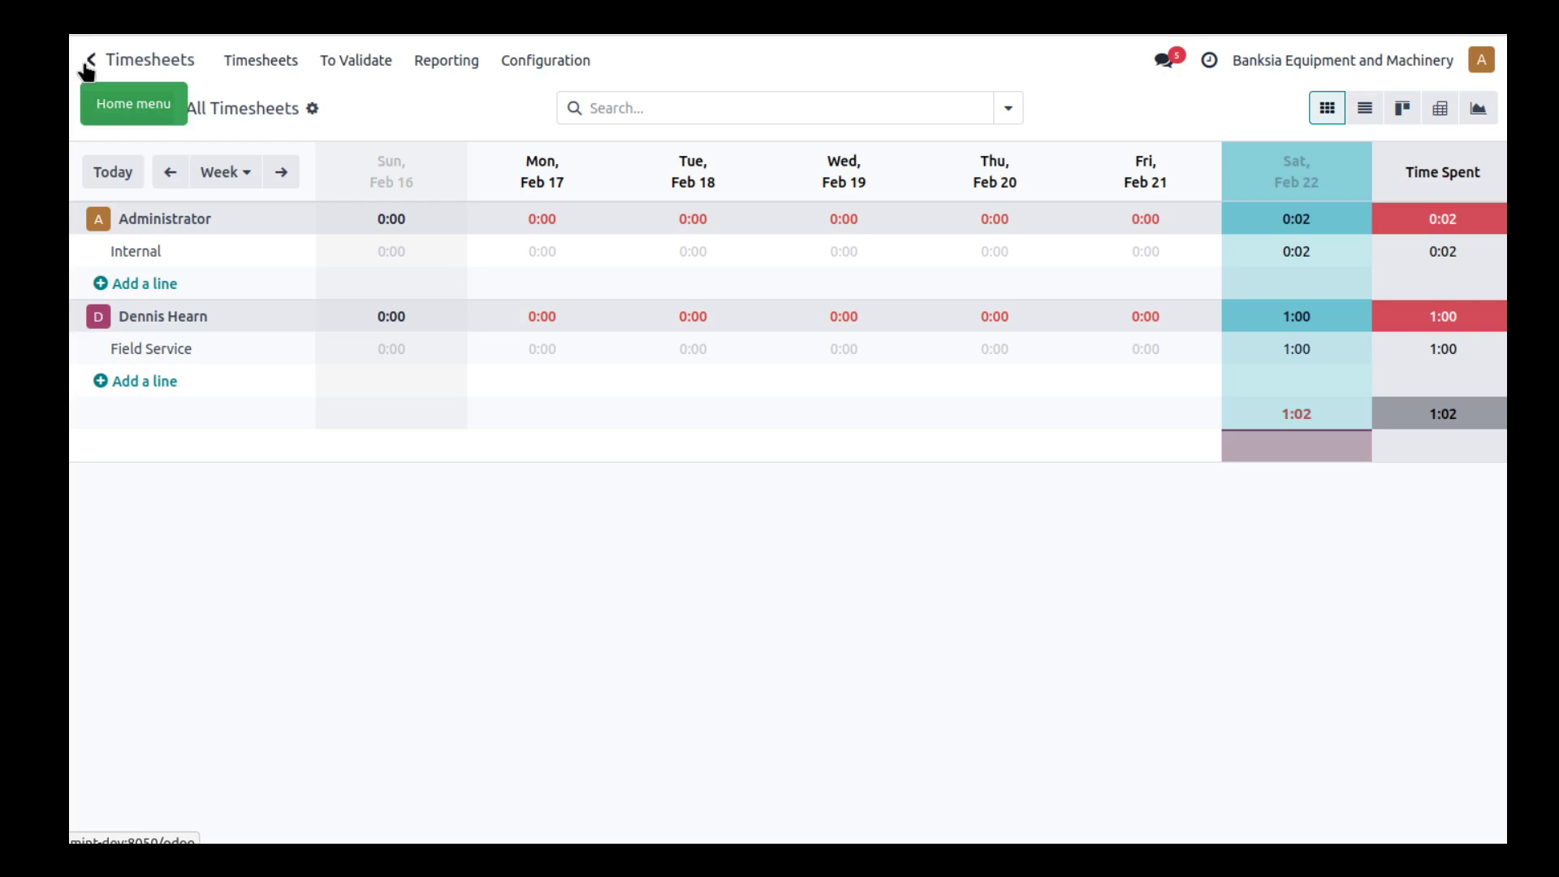
left_click(90, 61)
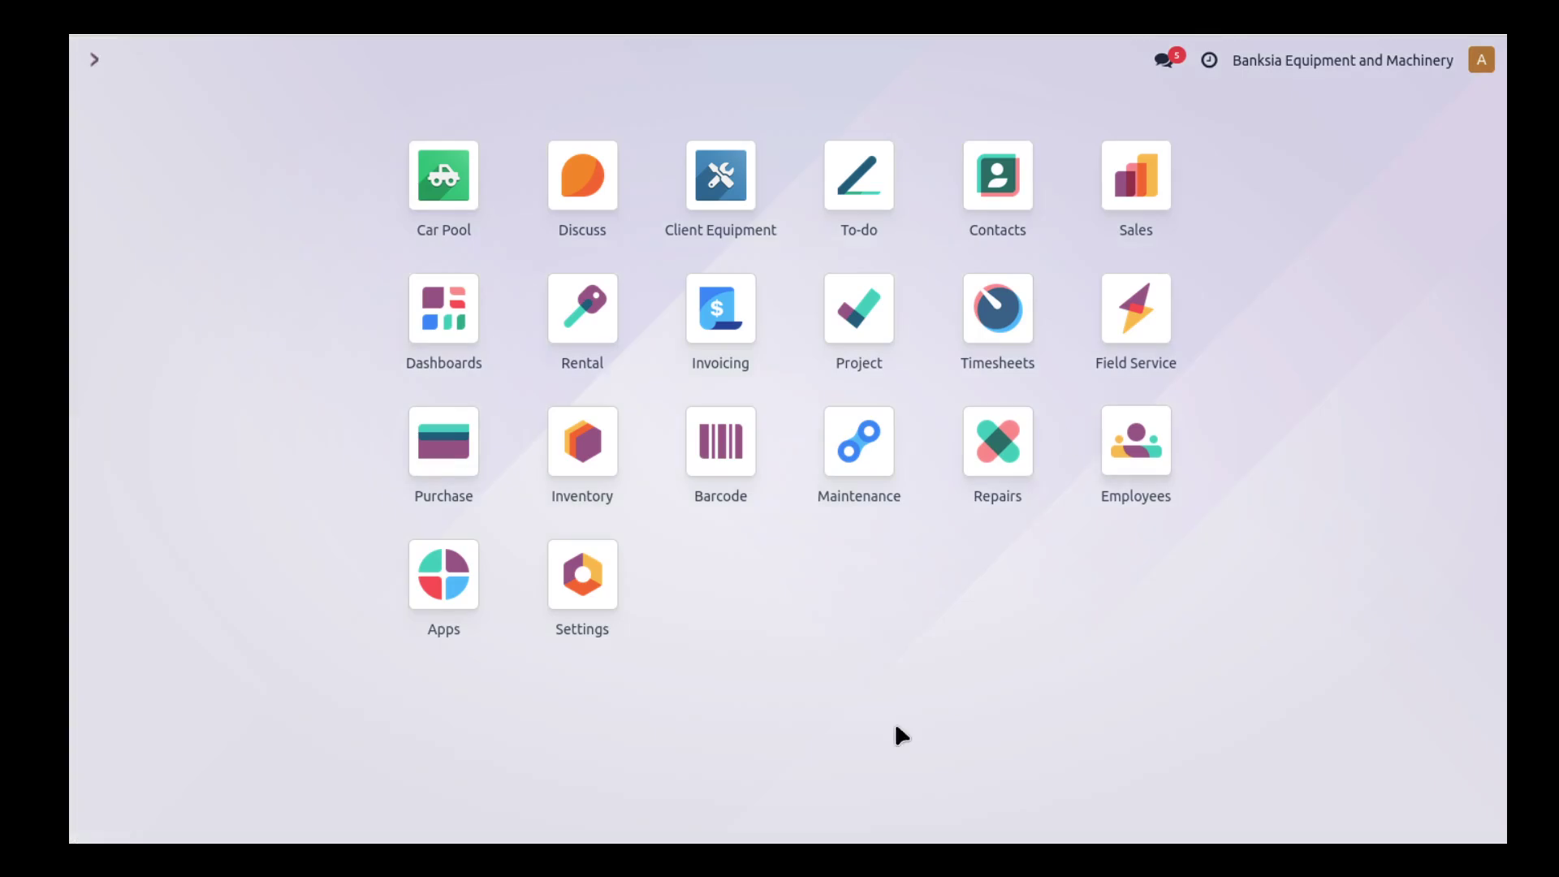